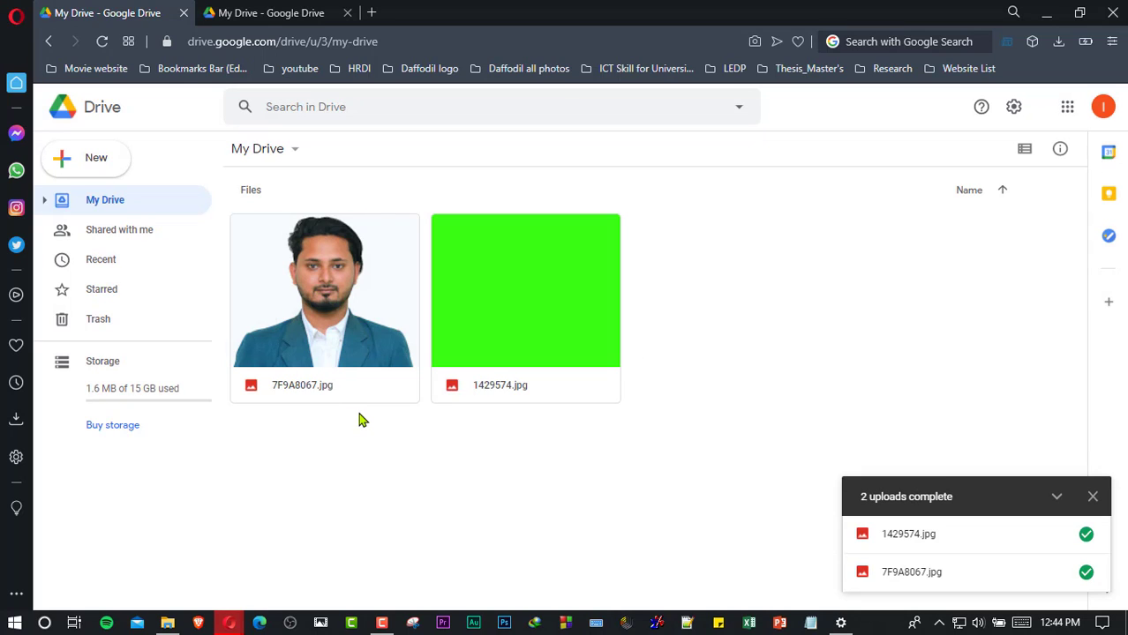
click(106, 169)
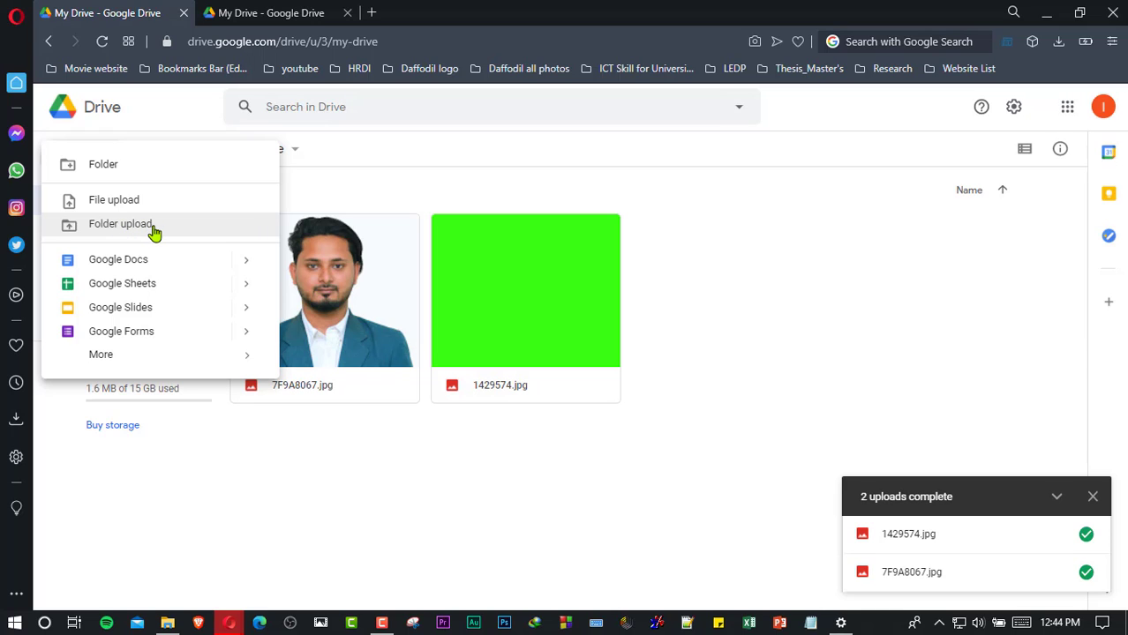
click(155, 231)
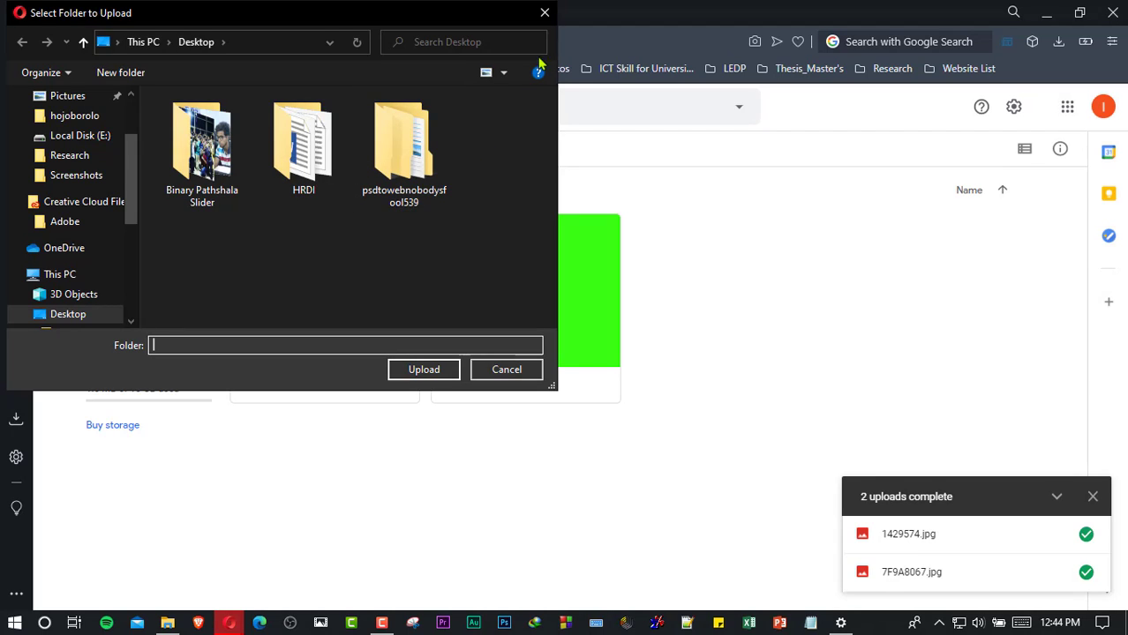
click(544, 13)
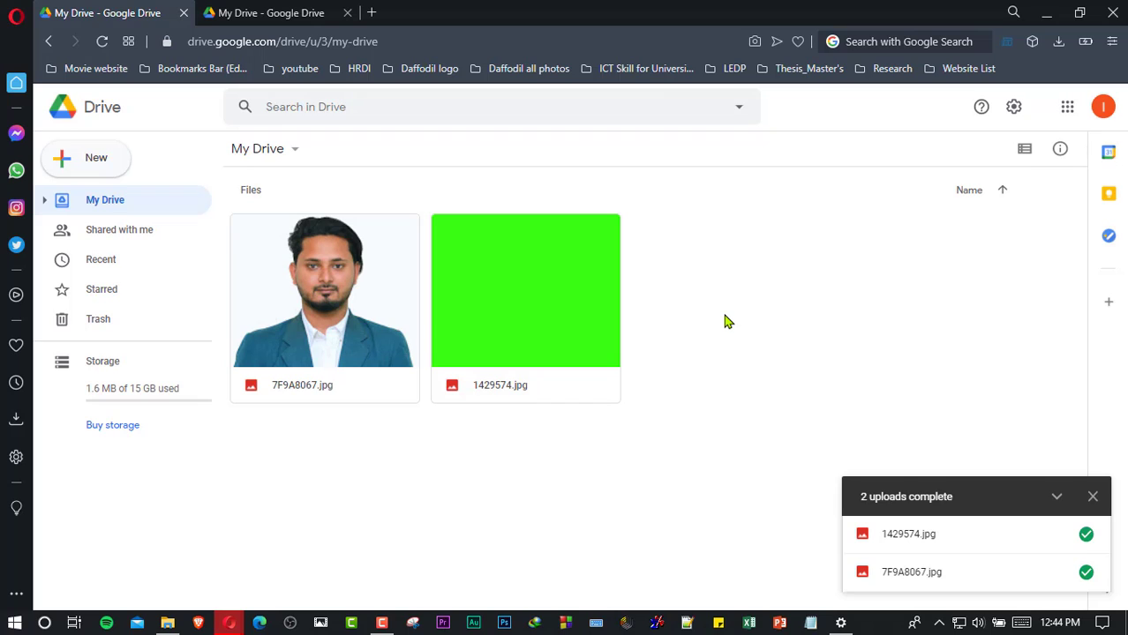
- Open Google Docs in a new tab from the Google apps launcher, then return to My Drive
click(1066, 110)
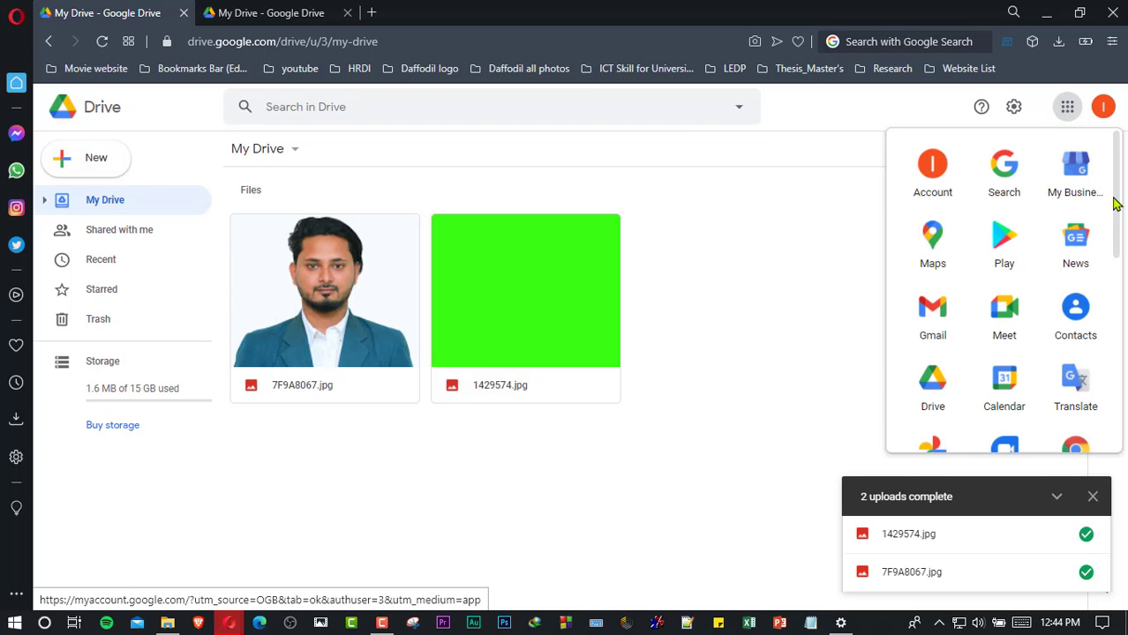
drag(1116, 212, 1045, 302)
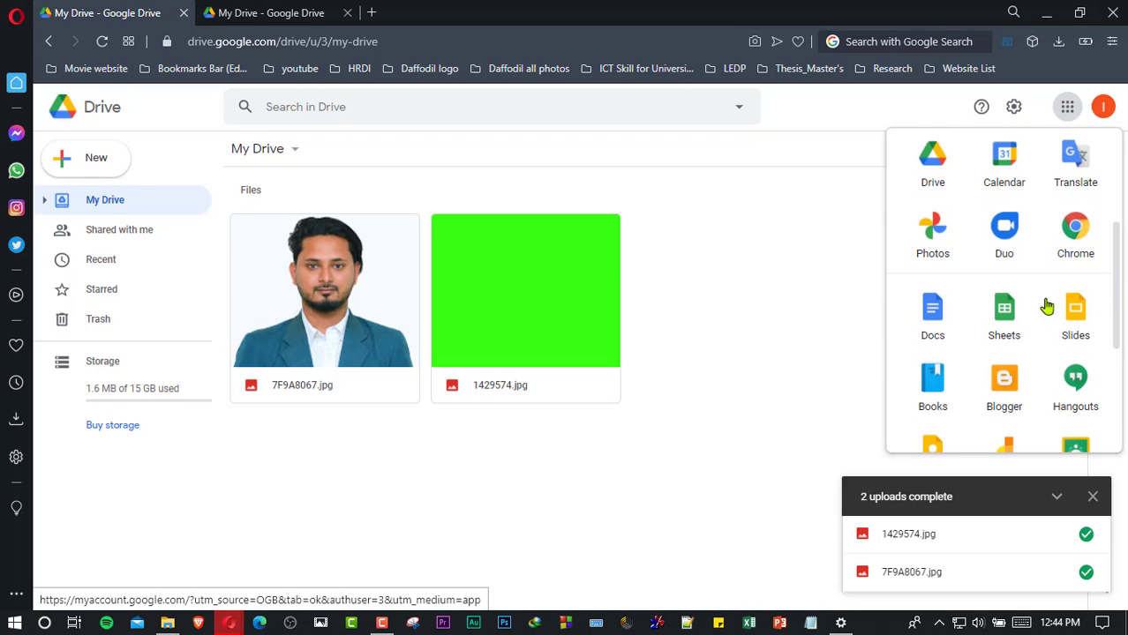
click(934, 319)
click(118, 13)
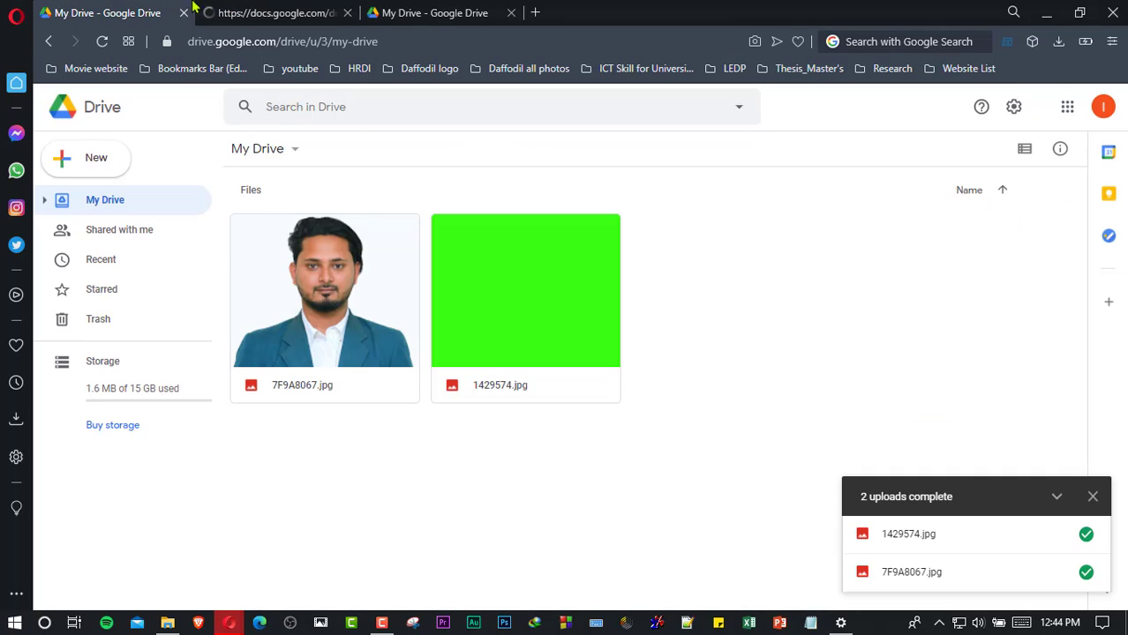
- Open Google Sheets in a new tab from the Google apps launcher
click(1067, 107)
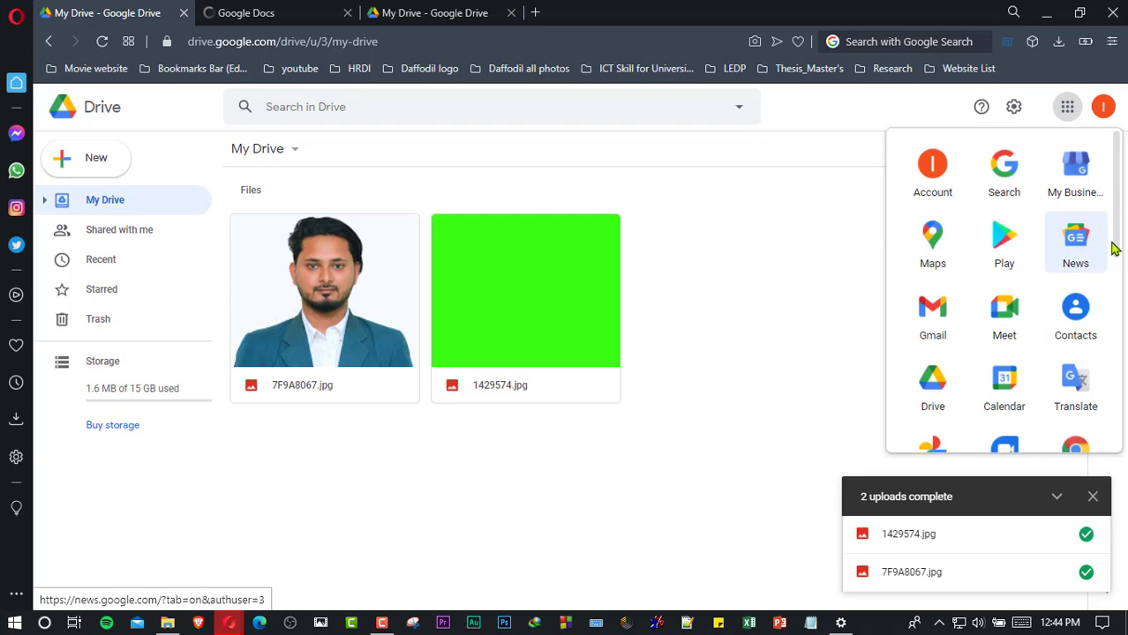
drag(1115, 240, 1117, 281)
scroll(1059, 309, down, 2)
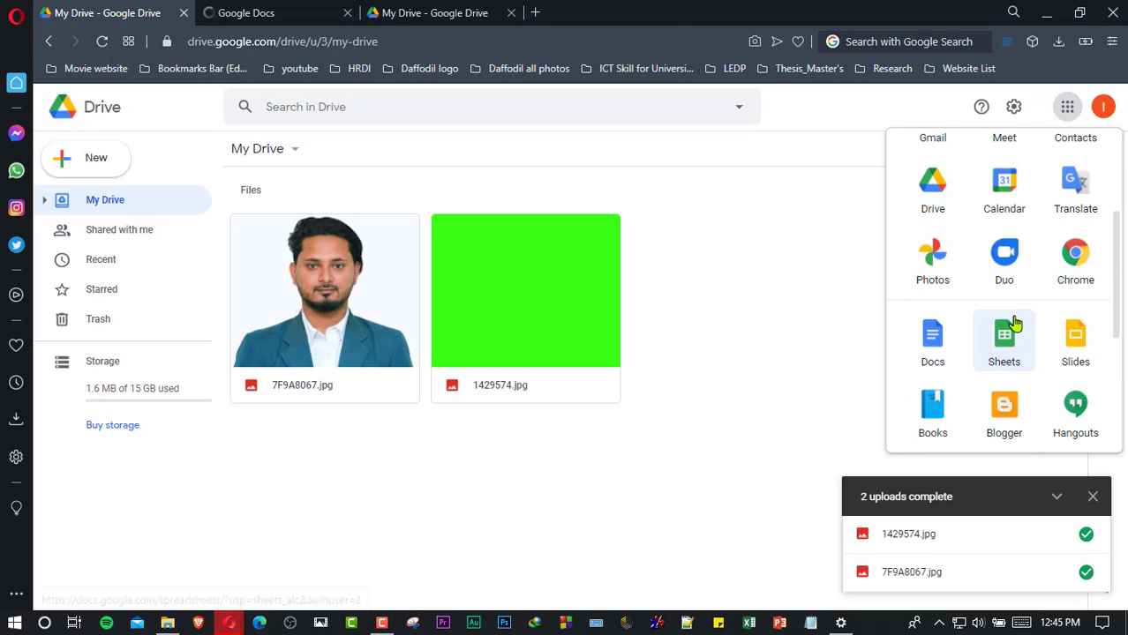
click(1003, 360)
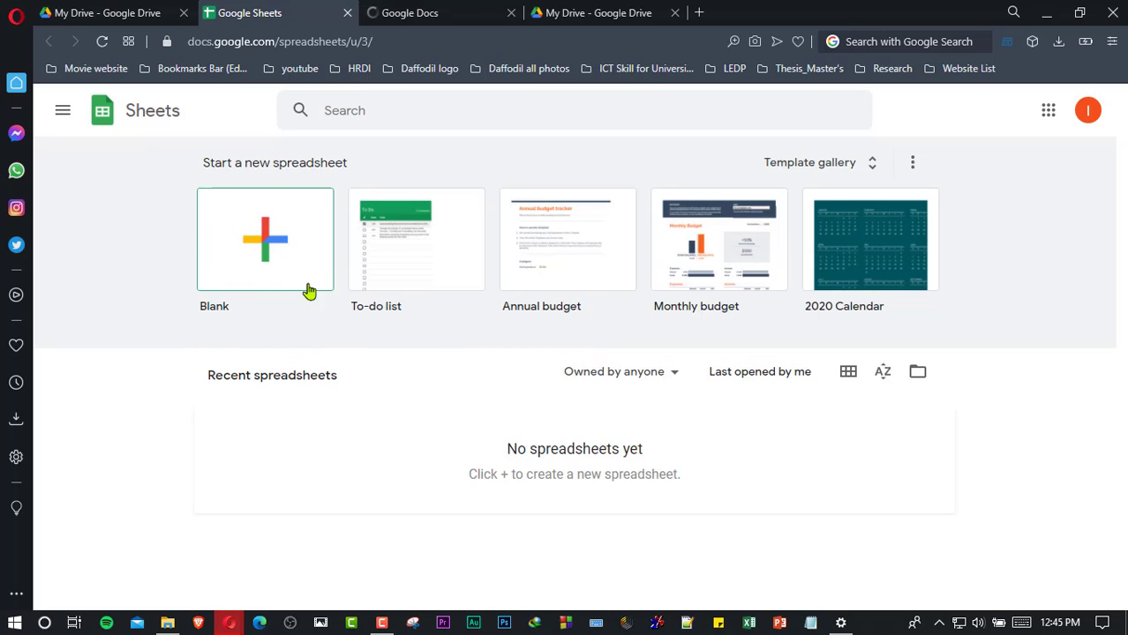
- Create a blank spreadsheet and rename it from Untitled spreadsheet to 'TEST'
click(269, 243)
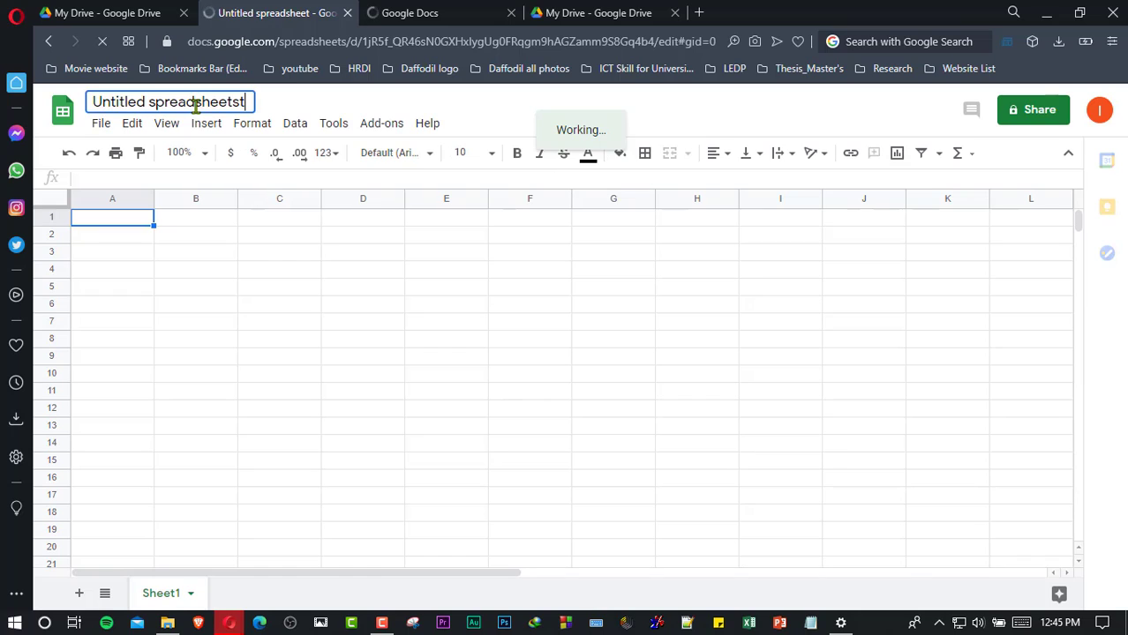
click(195, 106)
text(TE)
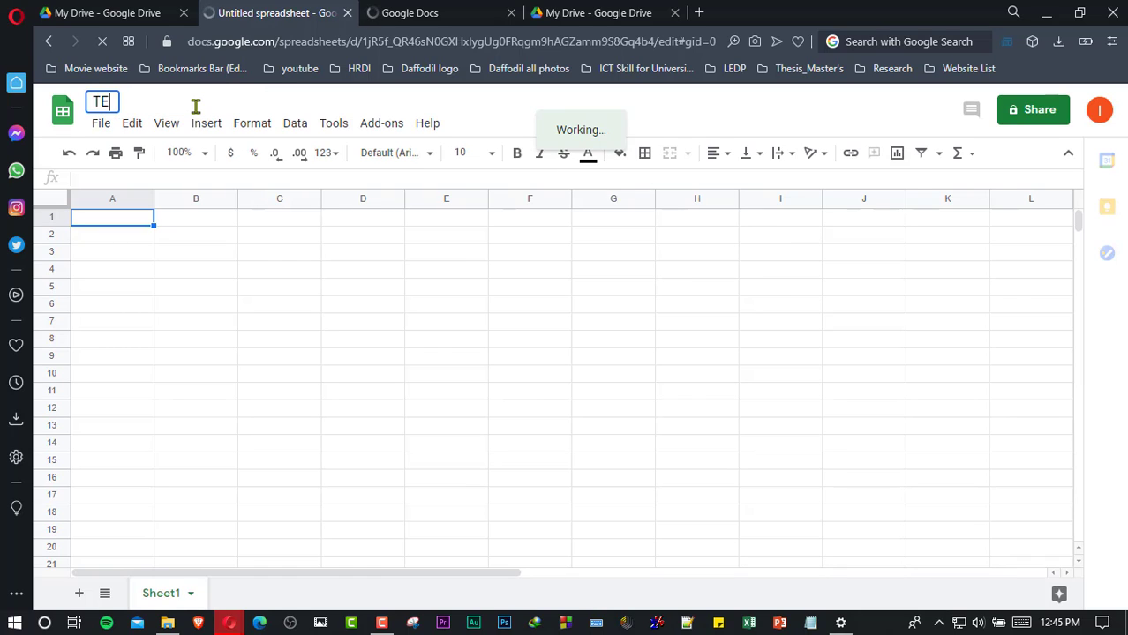
text(ST)
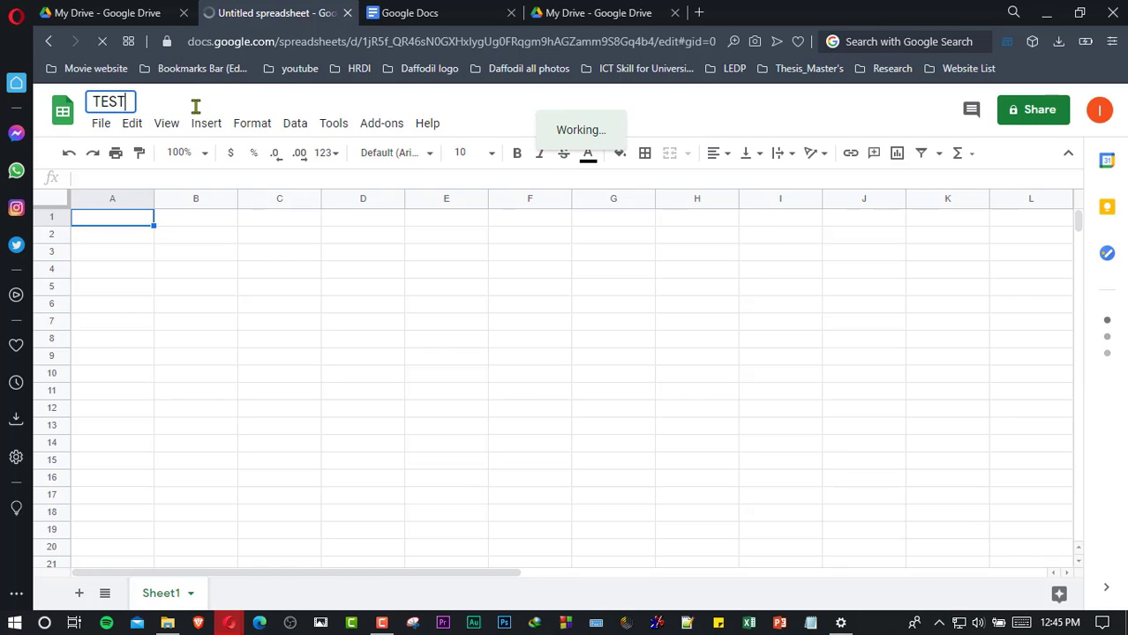
click(368, 305)
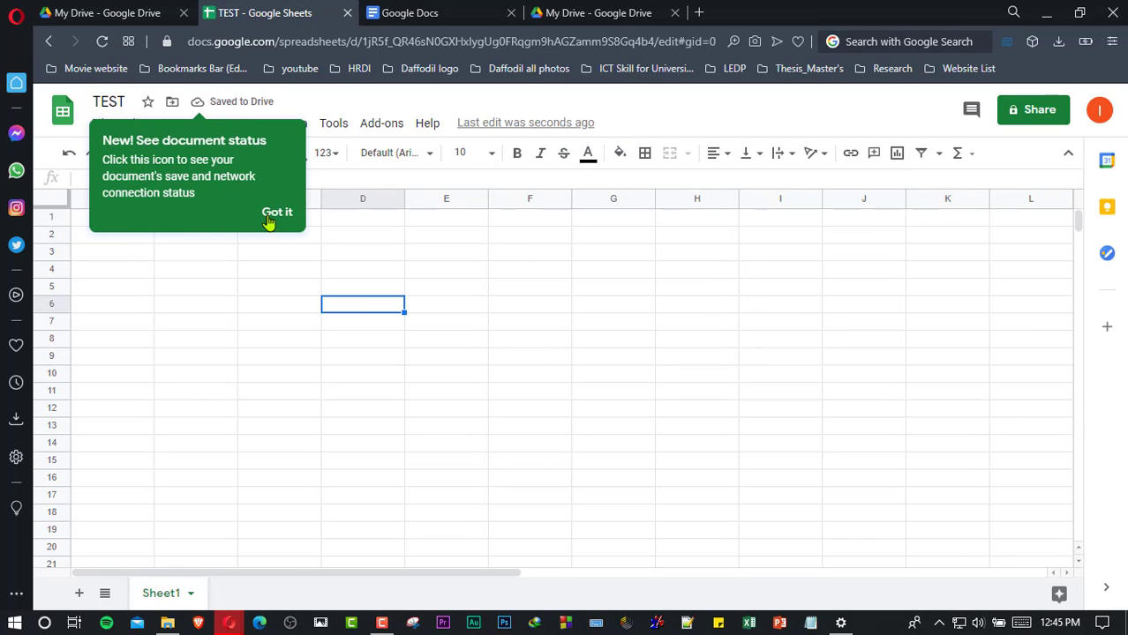
- Enter the headers SL, Name and Contact in cells A1, B1 and C1
click(277, 213)
click(152, 270)
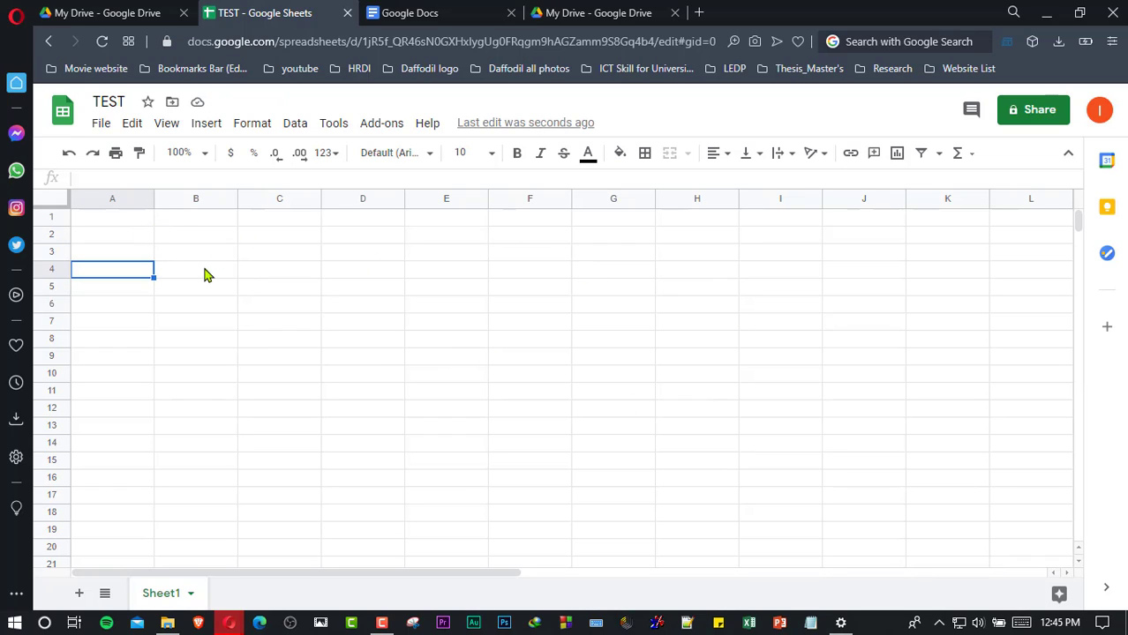
click(106, 221)
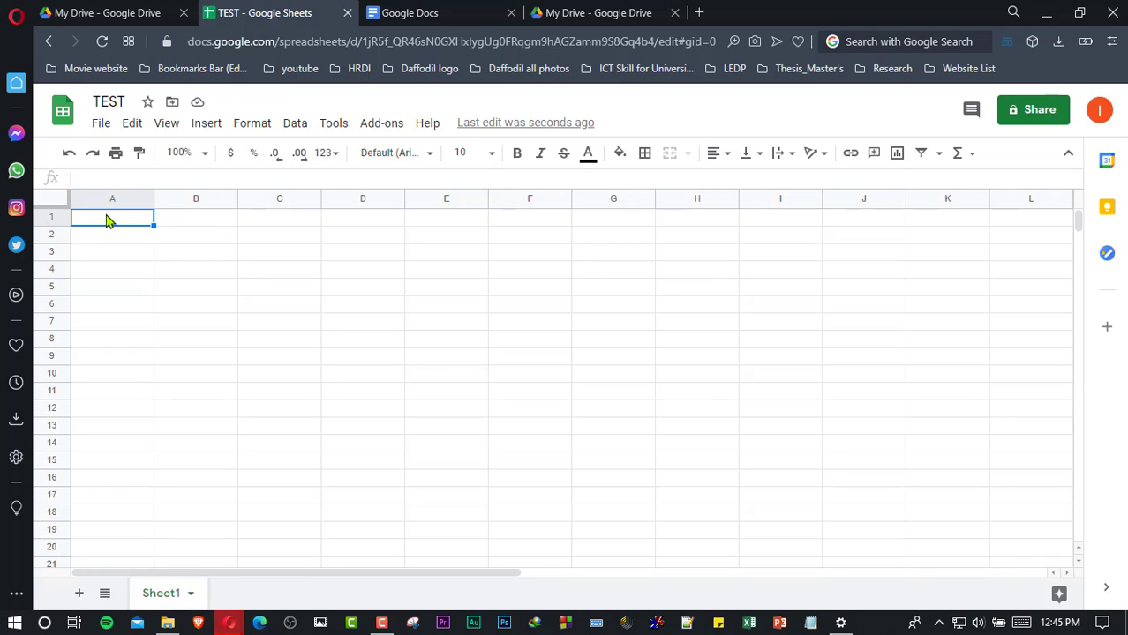
text(SL)
key(Tab)
text(Name)
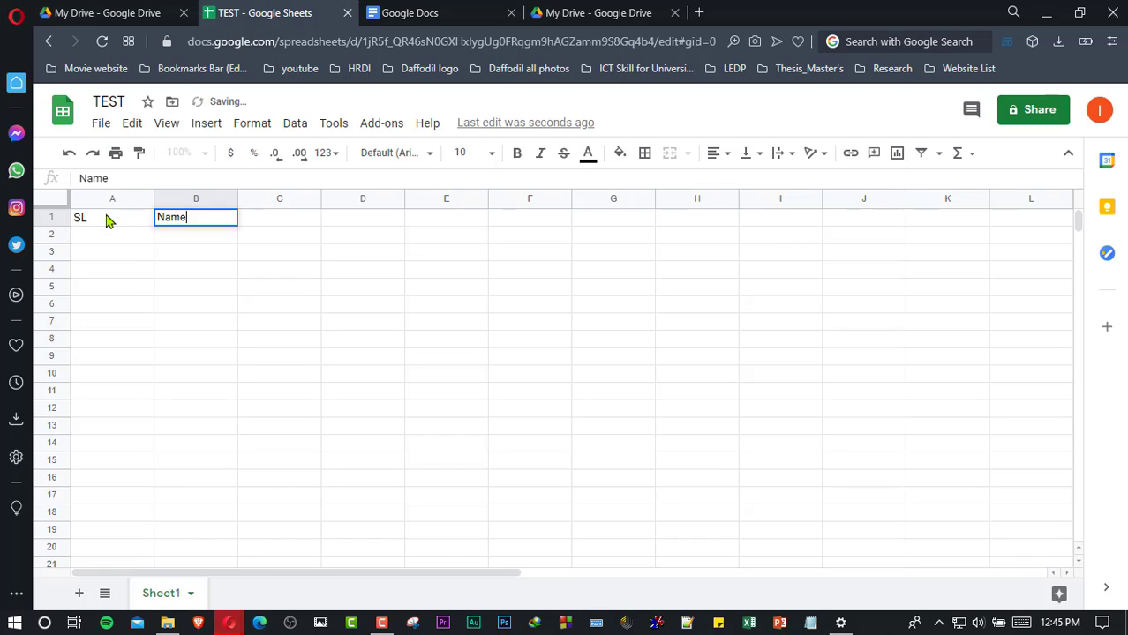
key(Tab)
text(Co)
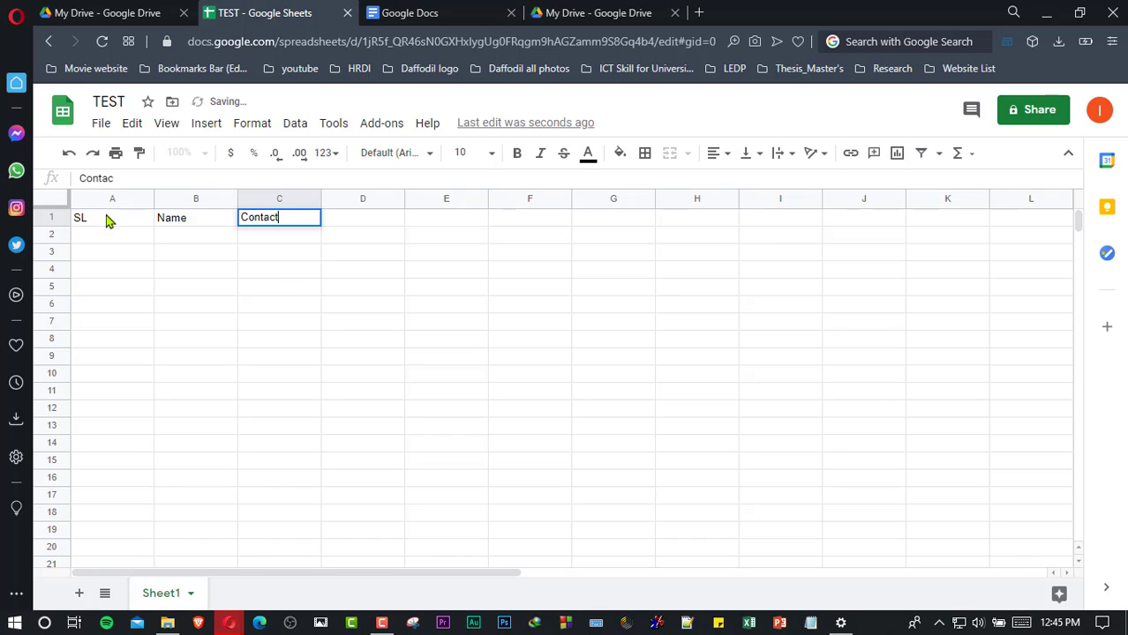
click(283, 296)
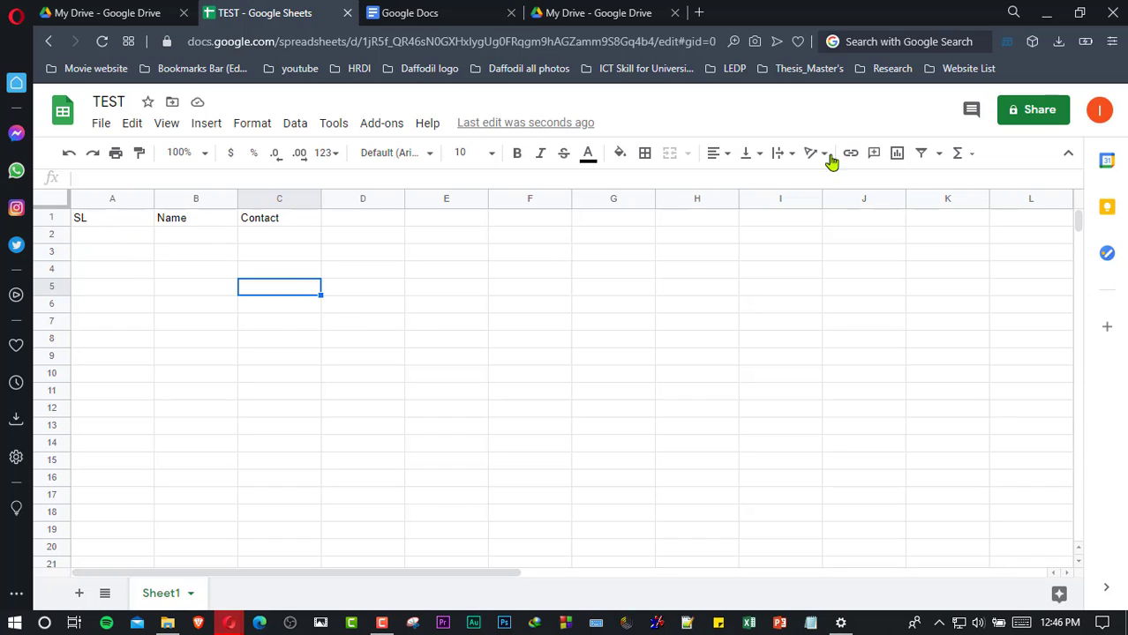
- Share TEST with a recipient's university e-mail address as Editor and send the invitation
click(1038, 124)
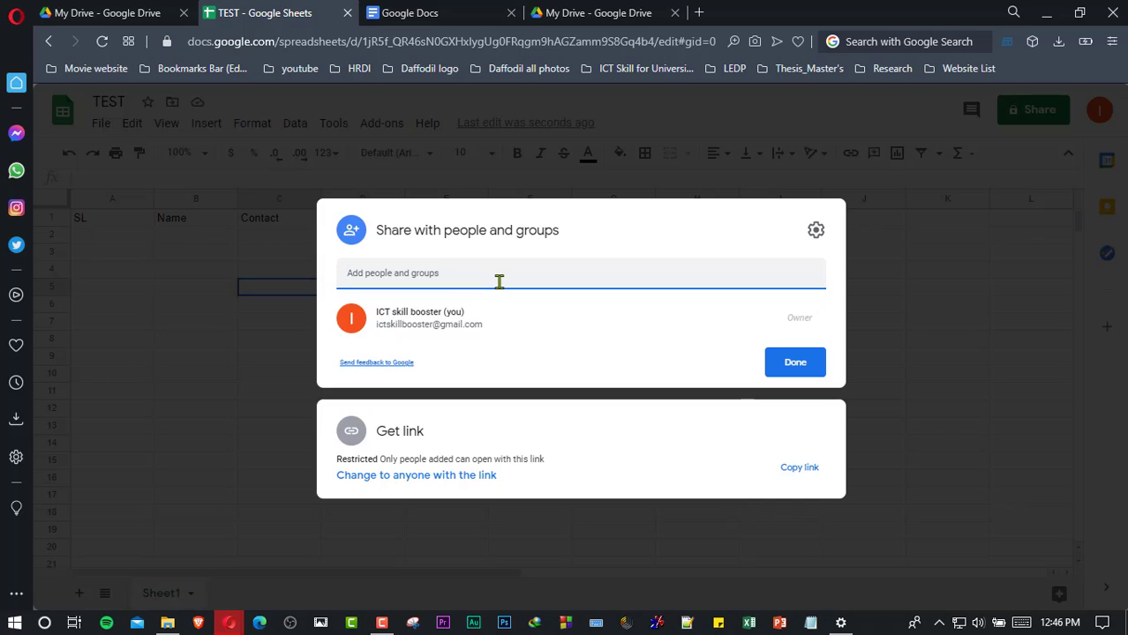
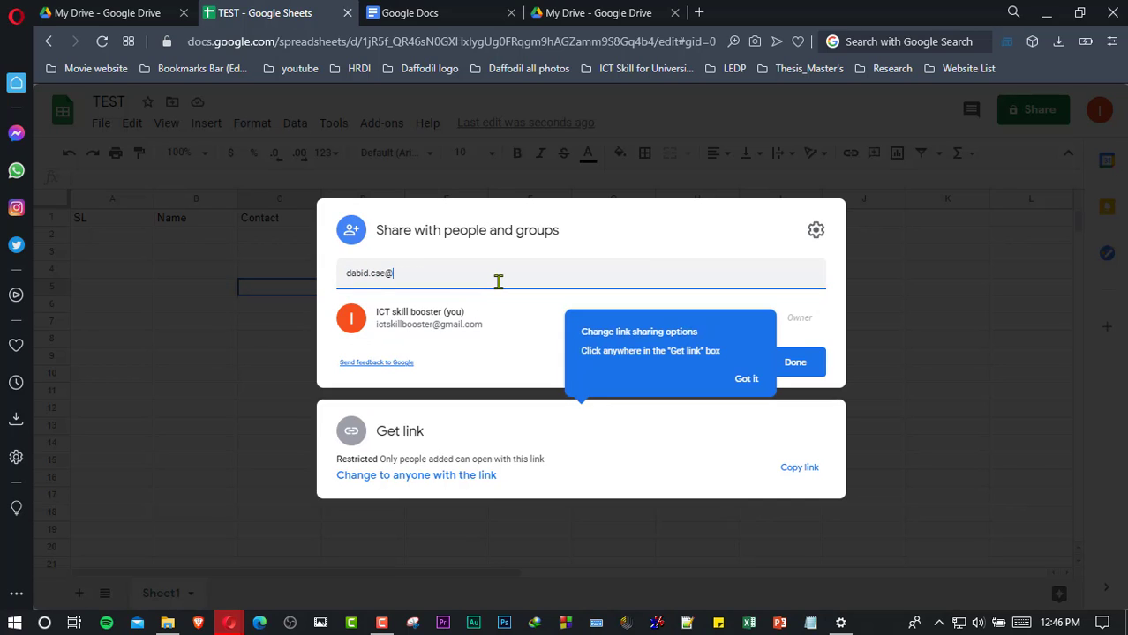
key(Return)
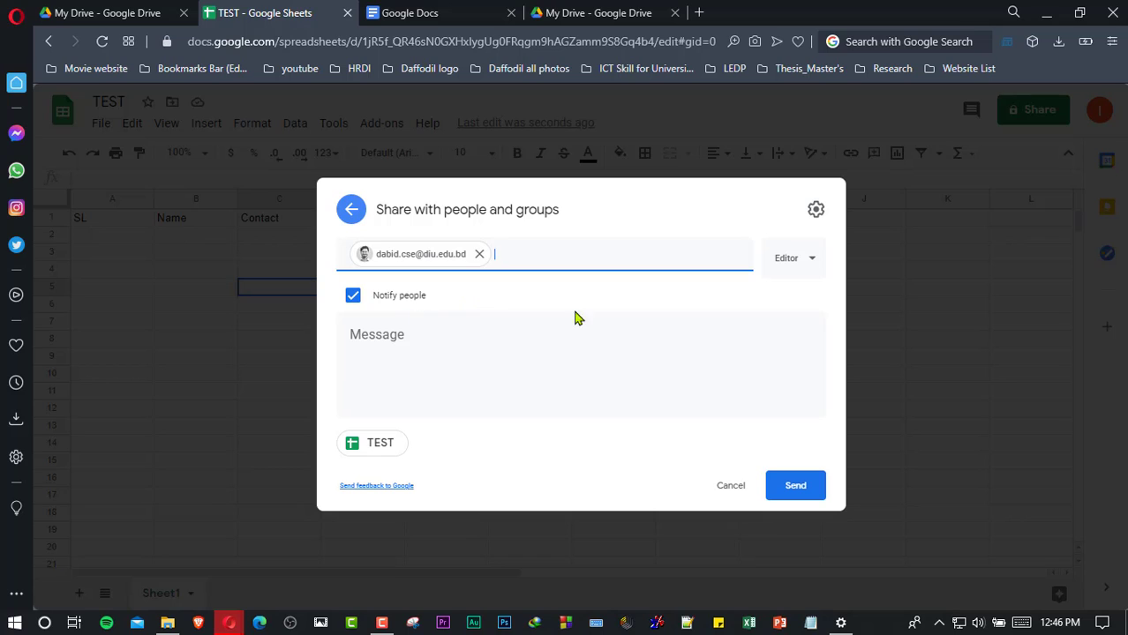
click(807, 265)
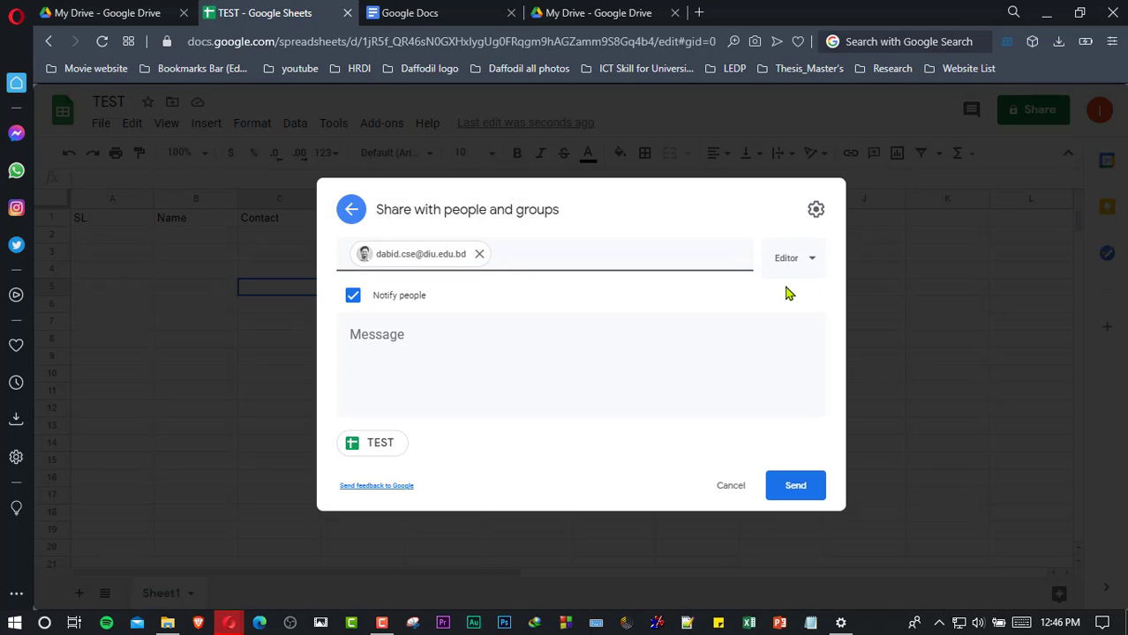
click(813, 265)
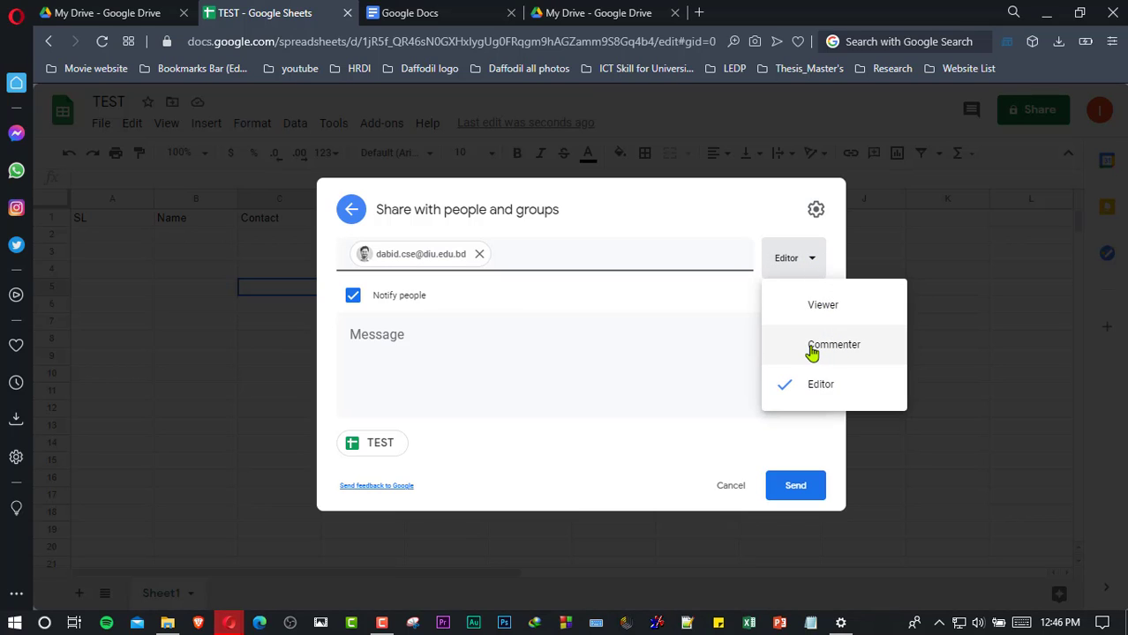
click(654, 345)
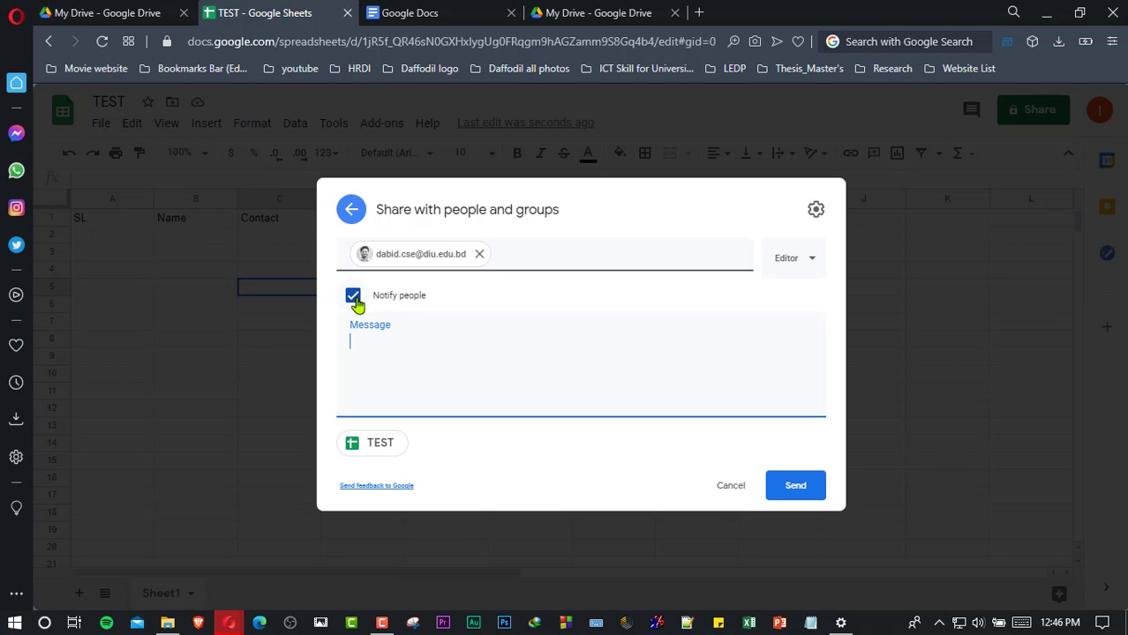
click(799, 491)
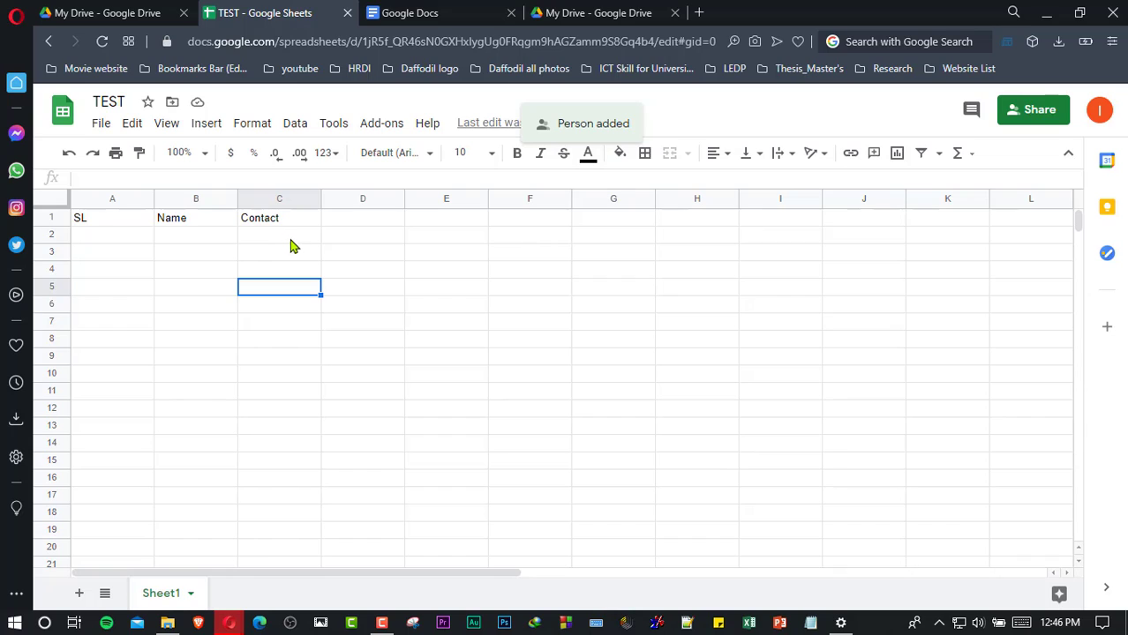
- Select cells D1, D4 and C2 in the TEST sheet
click(340, 225)
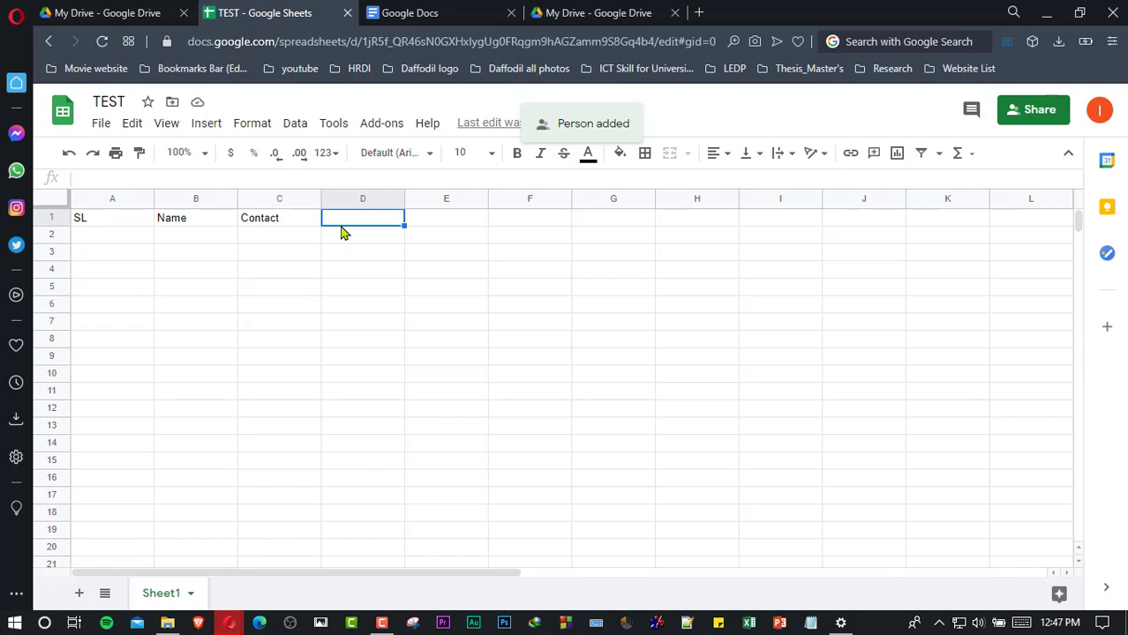
click(351, 273)
click(253, 239)
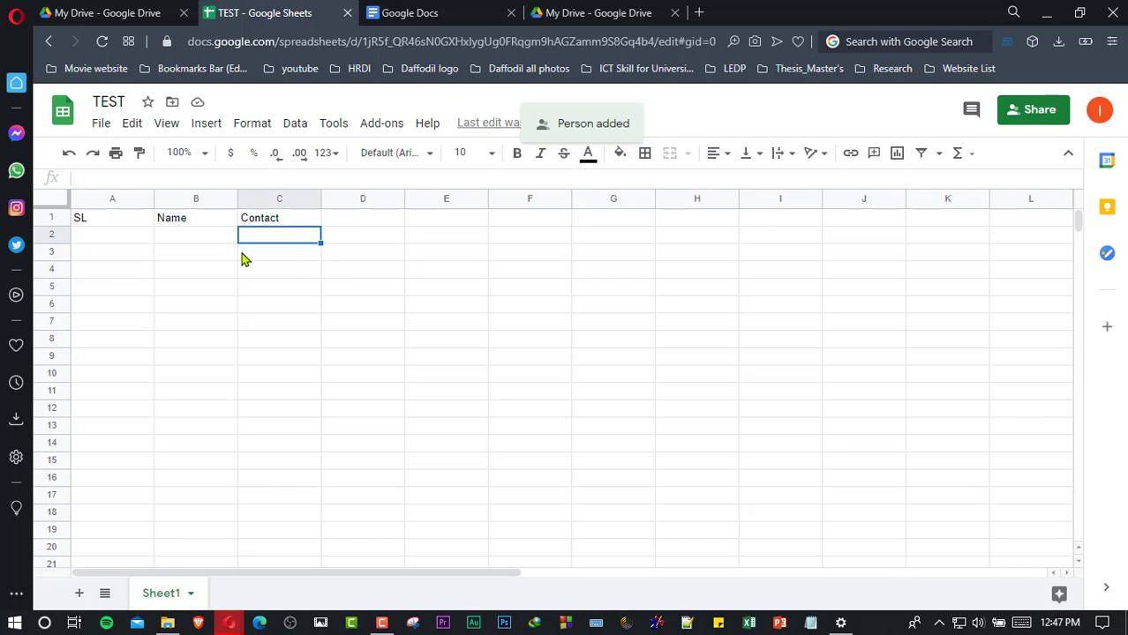
- Add another person's university e-mail to TEST with Viewer access and send the invitation
click(1024, 116)
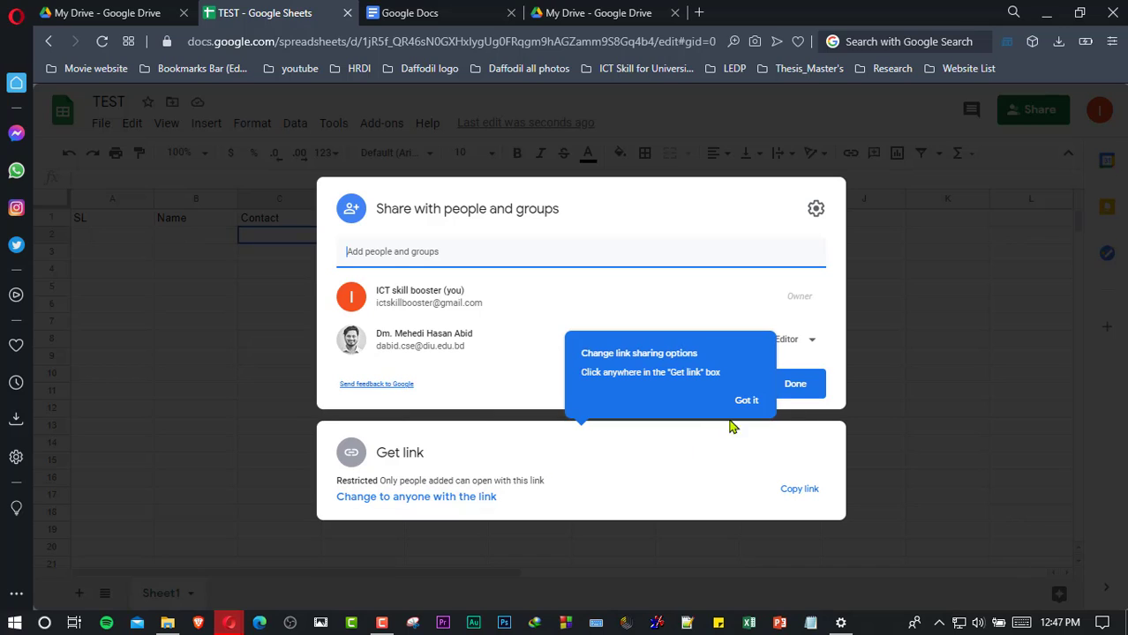
click(754, 402)
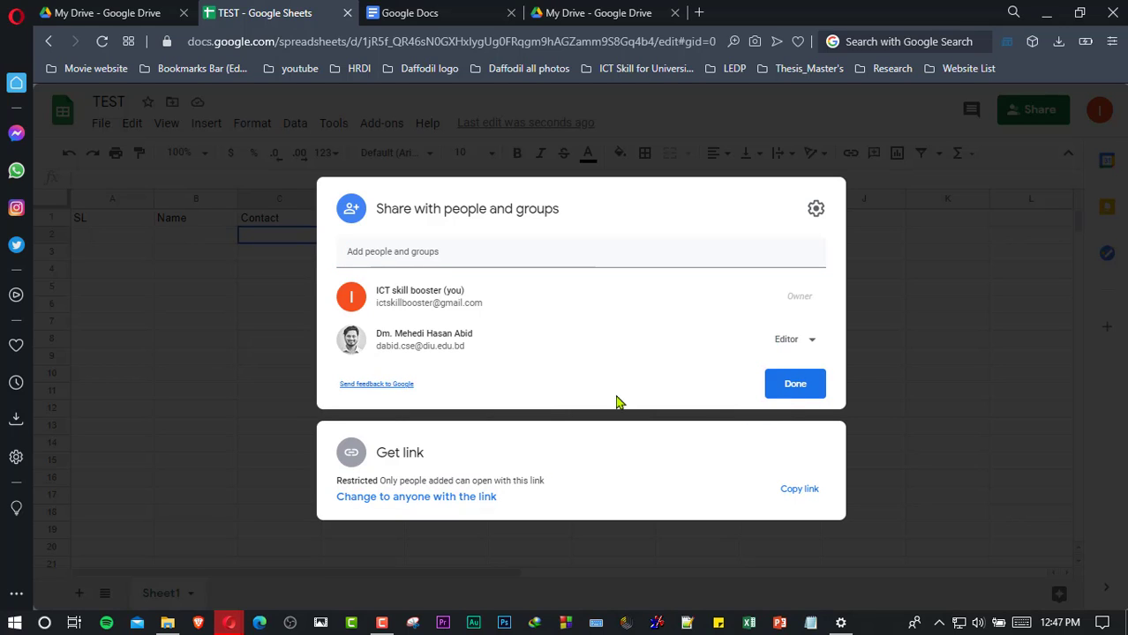
click(464, 254)
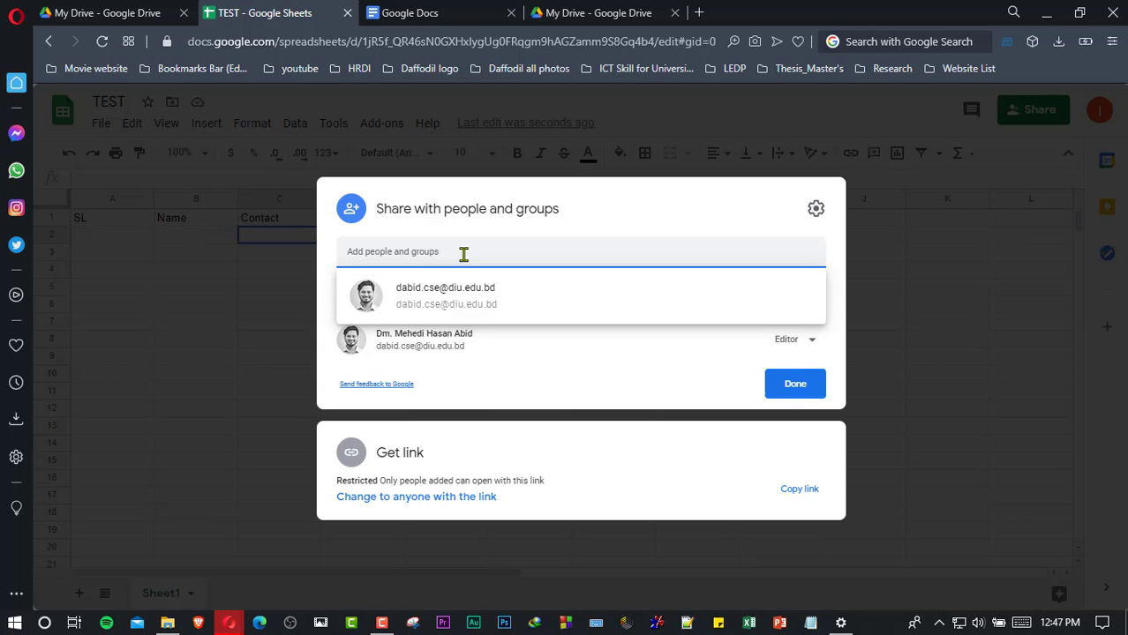
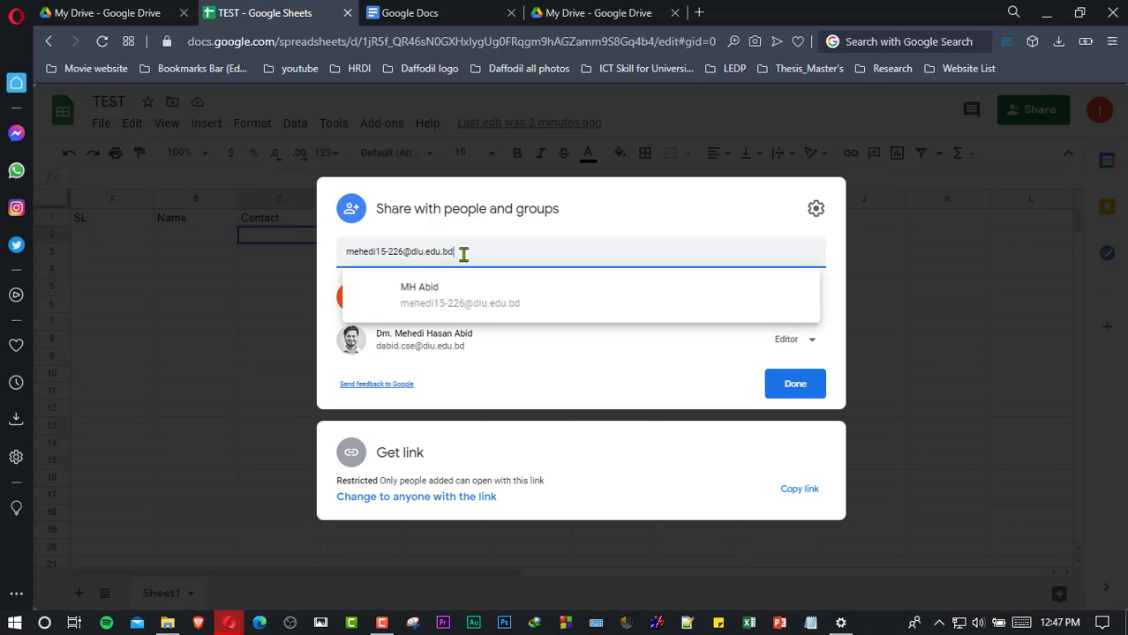
click(468, 302)
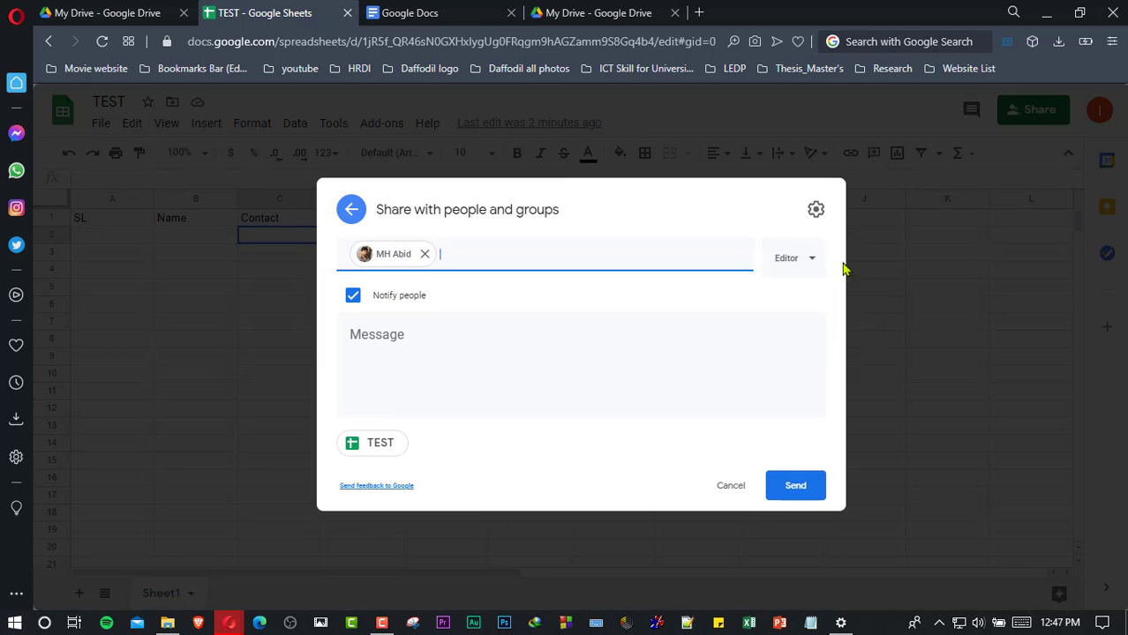
click(805, 265)
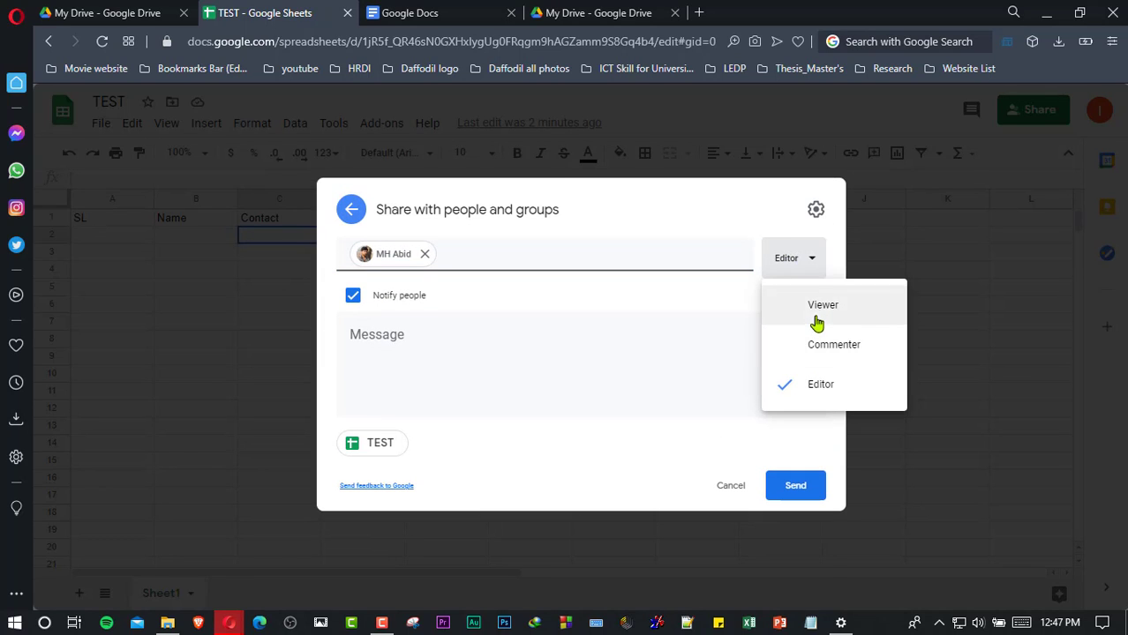
click(816, 311)
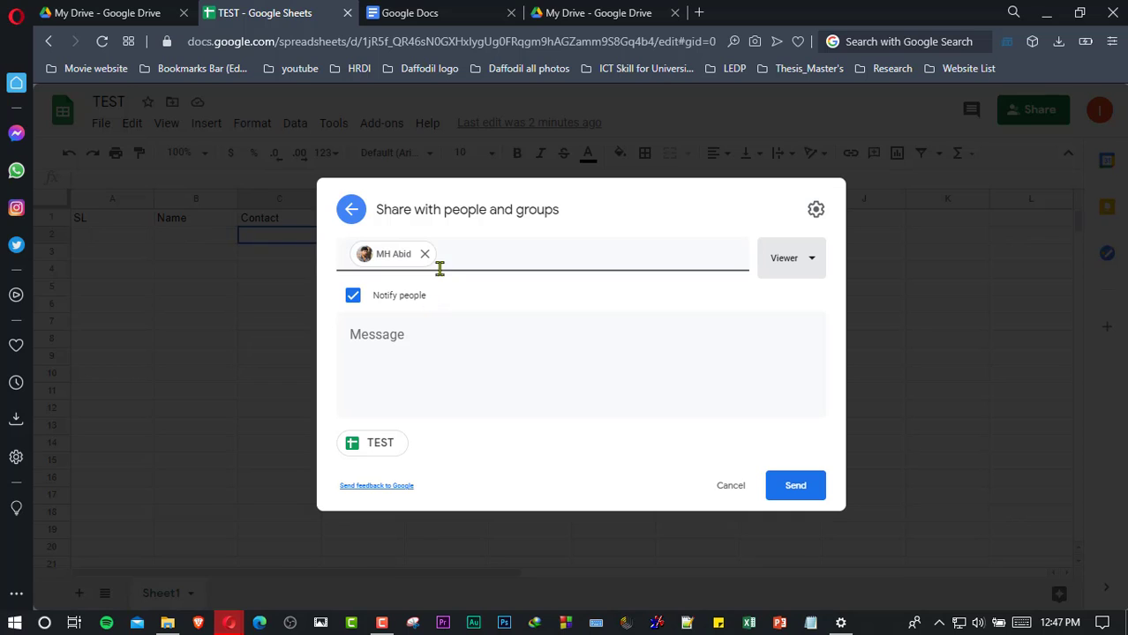
click(806, 494)
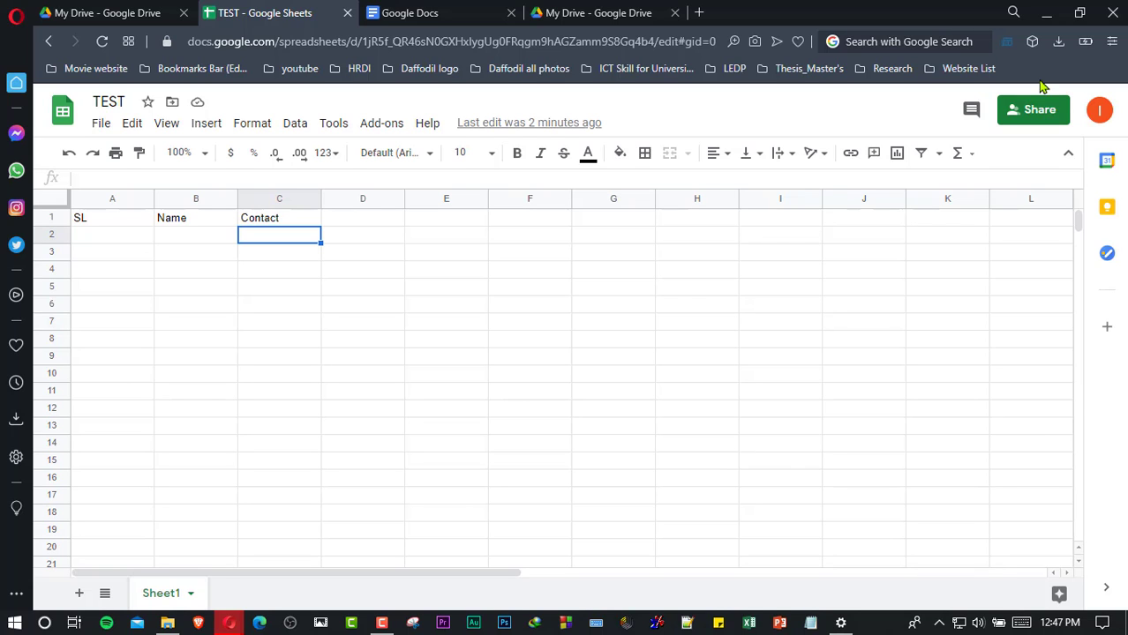
- Set TEST's general access to Anyone with the link and copy the shareable link
click(1024, 109)
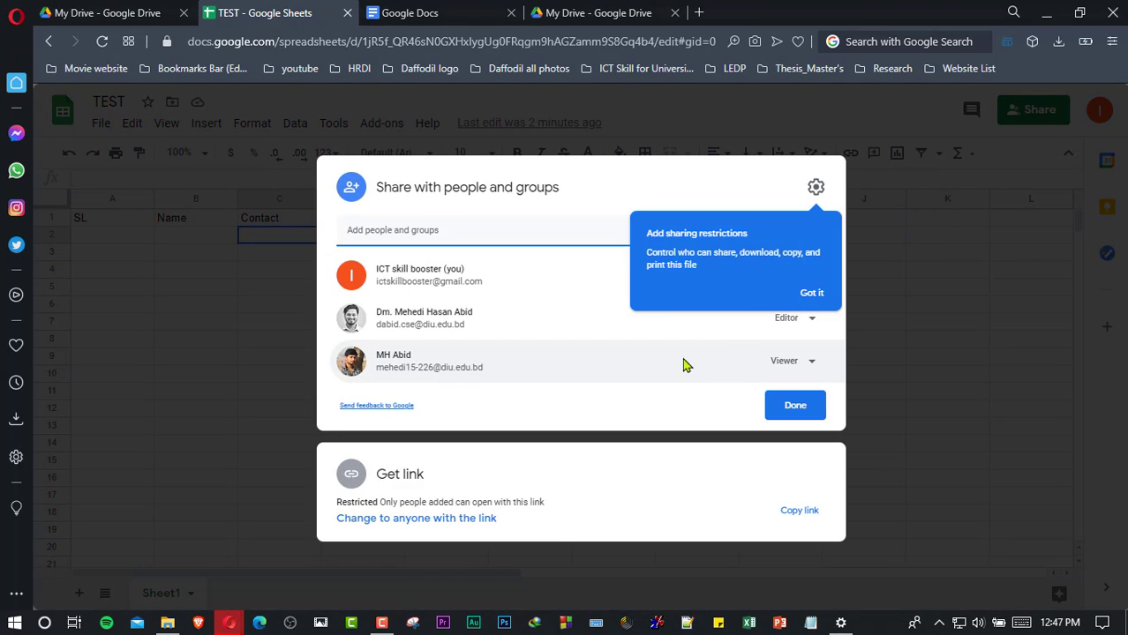
click(823, 293)
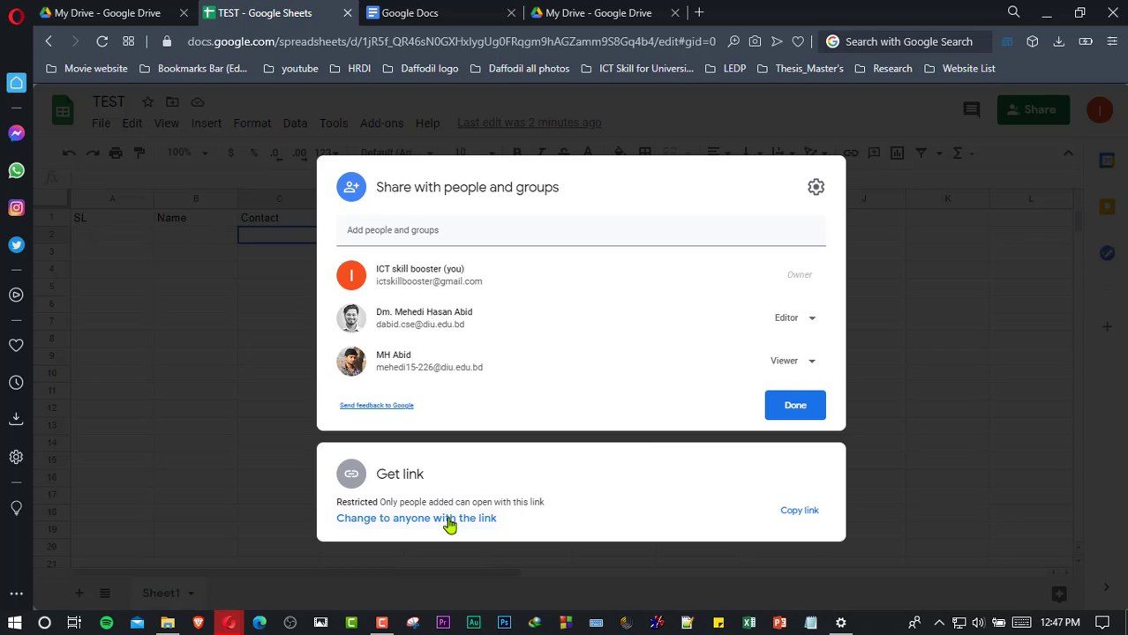
click(449, 525)
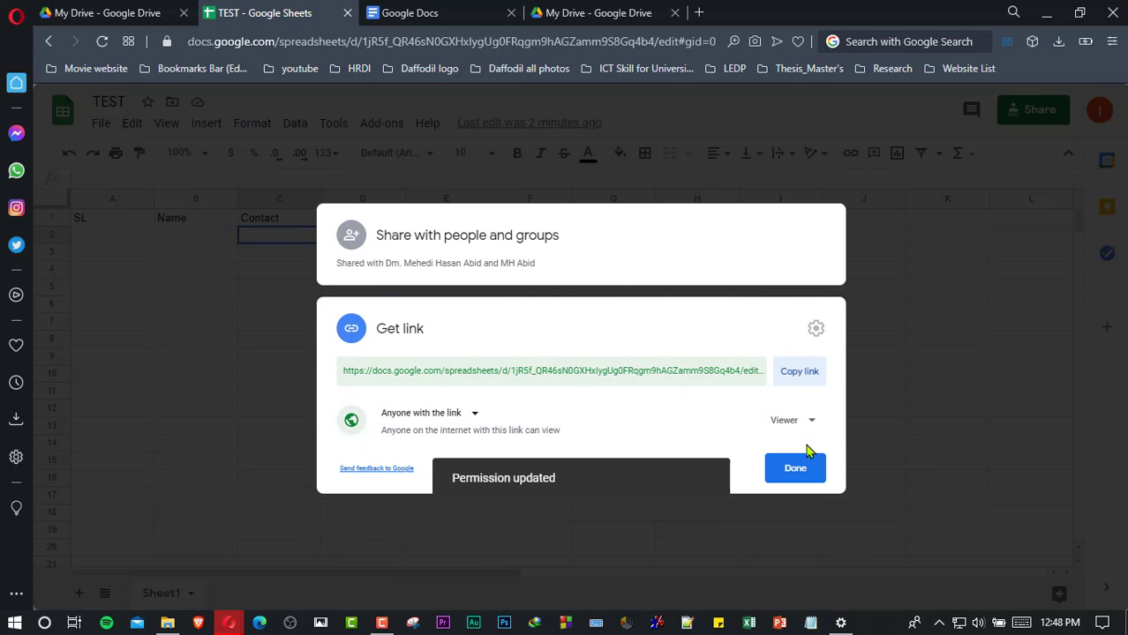
click(484, 419)
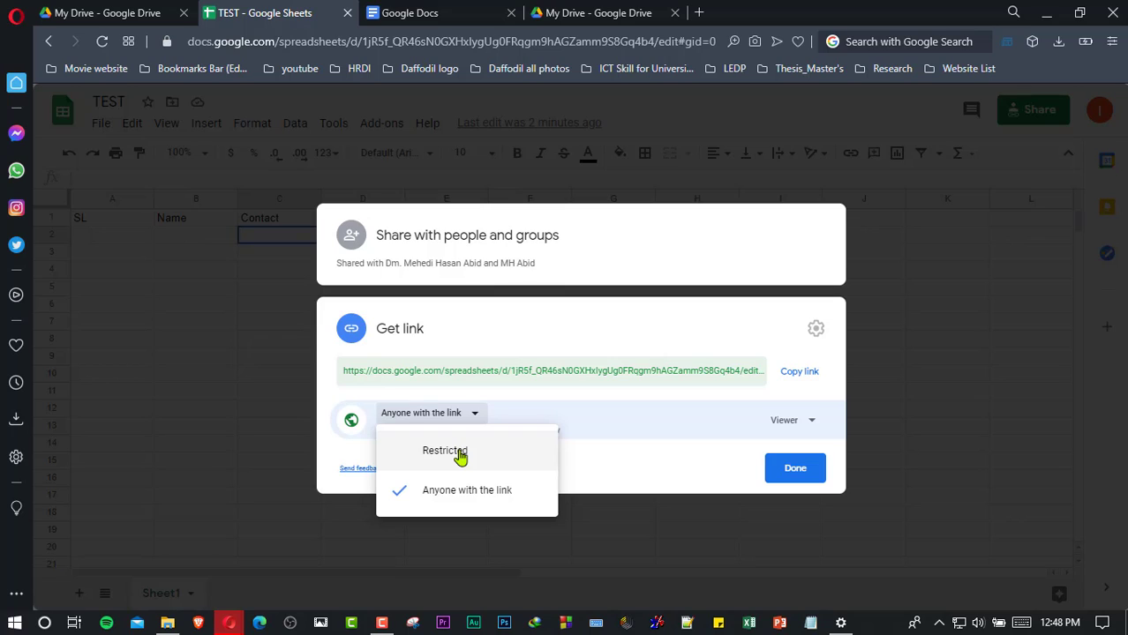
click(474, 502)
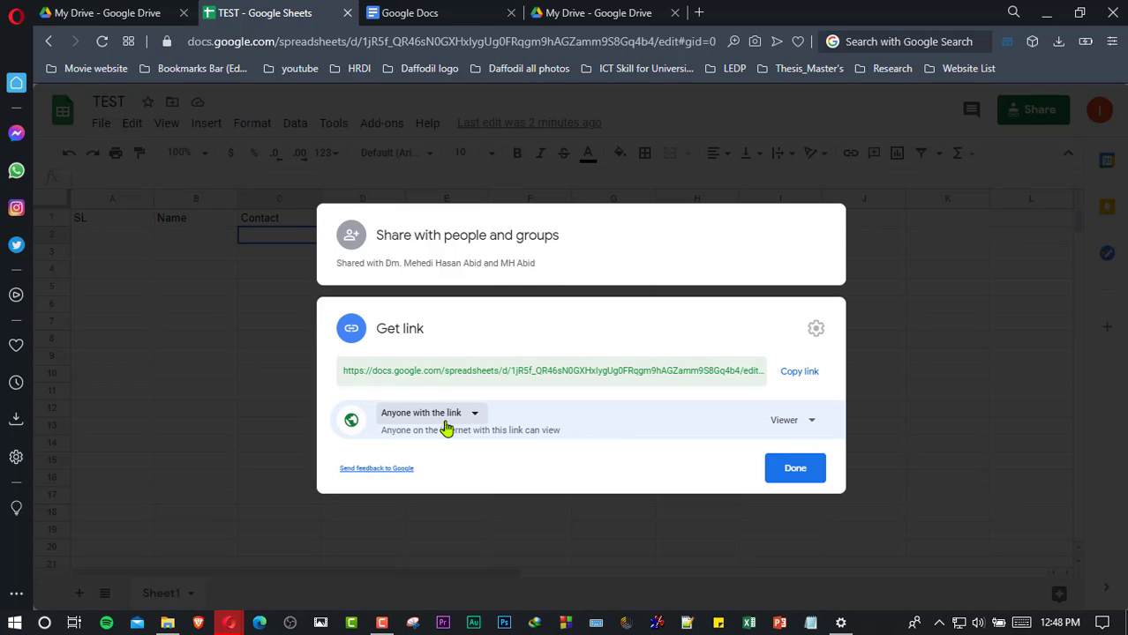
click(805, 371)
- Close the sharing window and load the copied TEST link in a new Opera private window
click(782, 469)
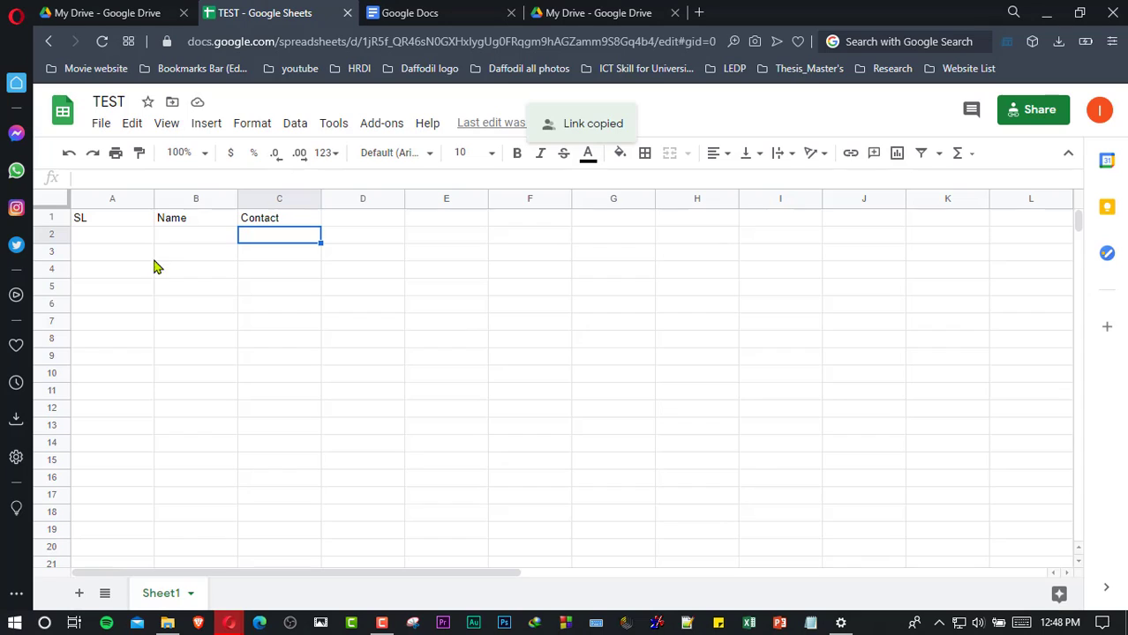
click(16, 16)
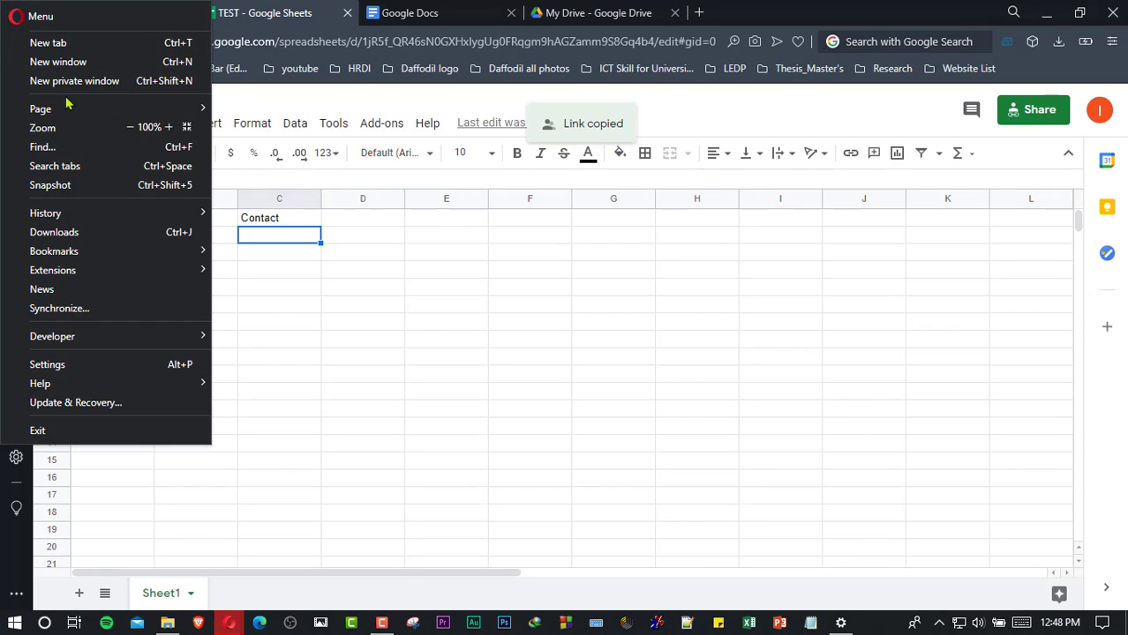
click(74, 81)
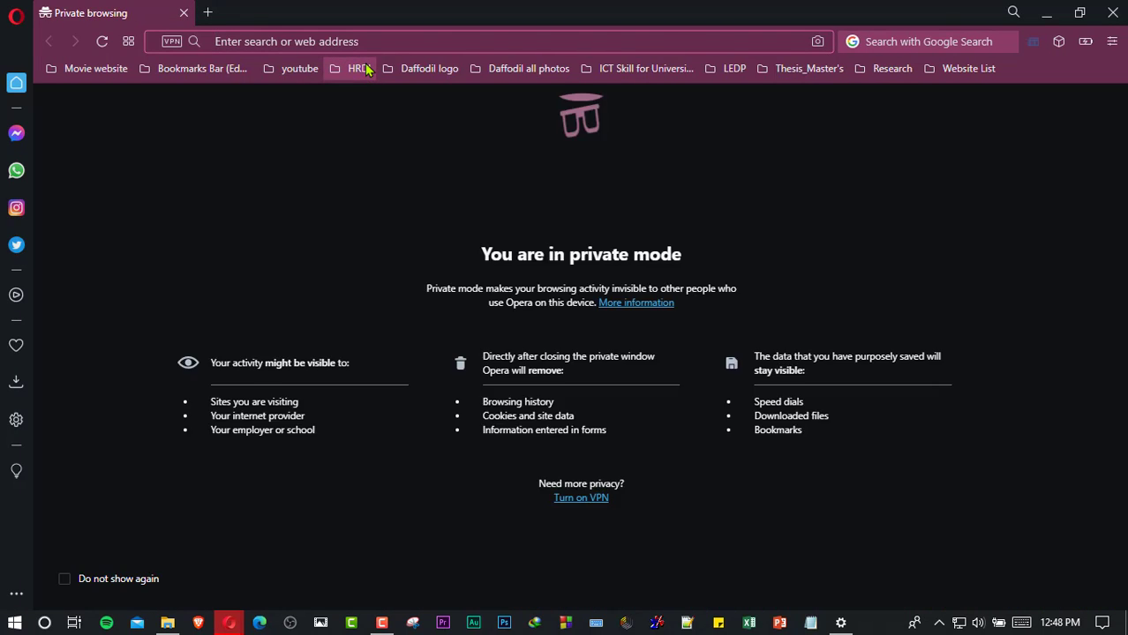
key(ctrl+v)
key(Return)
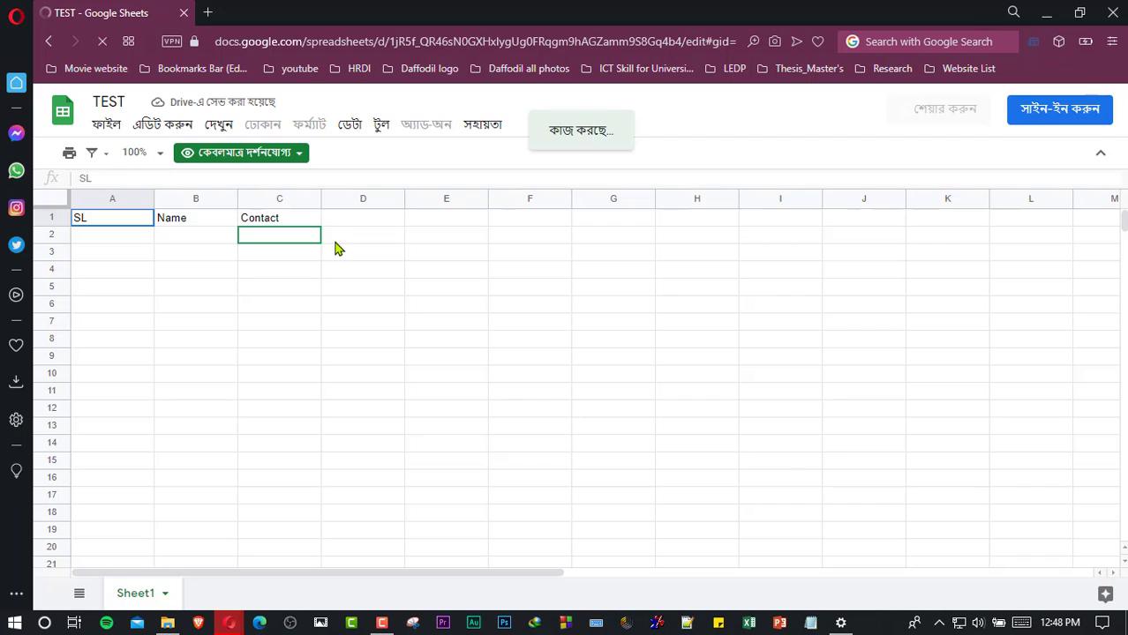
- Confirm the shared sheet is view-only, then return to the original editable TEST window
click(336, 237)
click(332, 220)
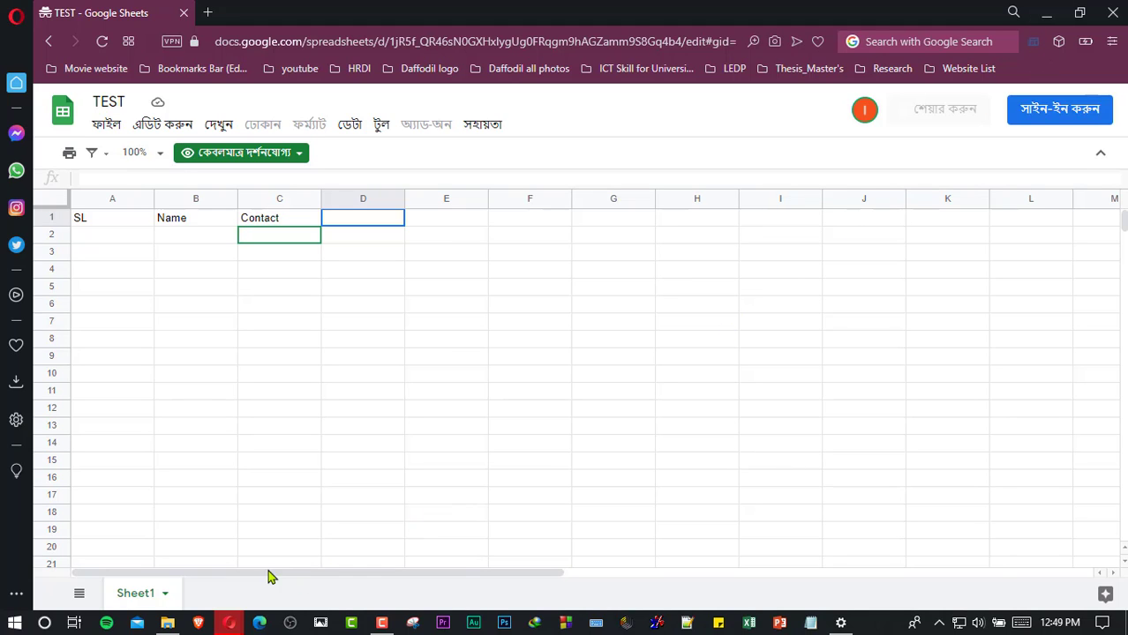
mouse_move(235, 620)
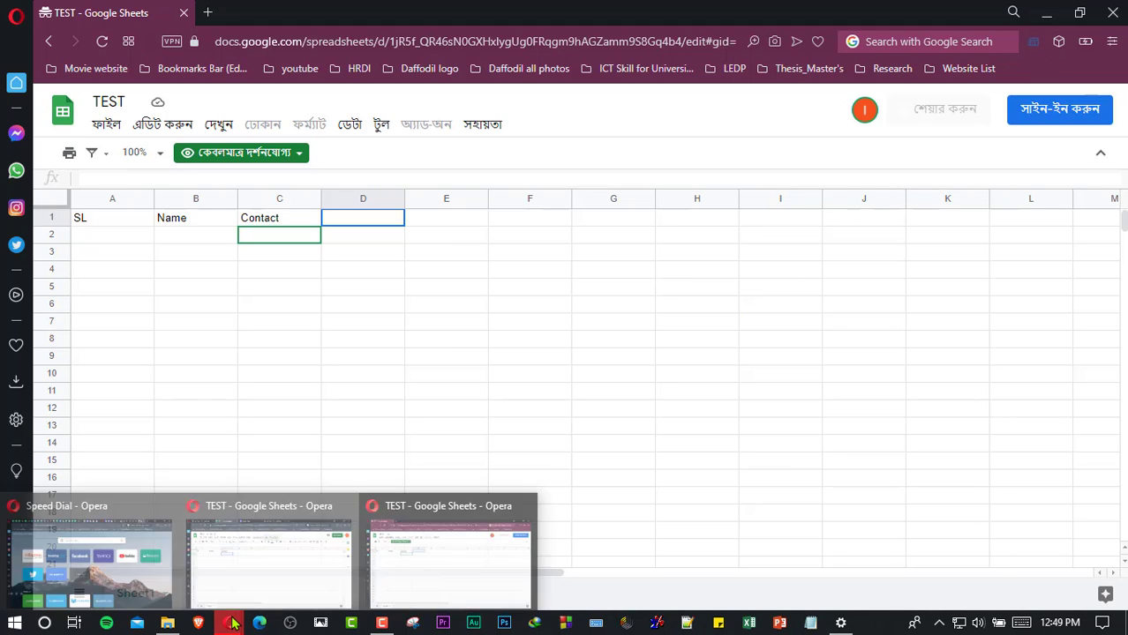
click(323, 557)
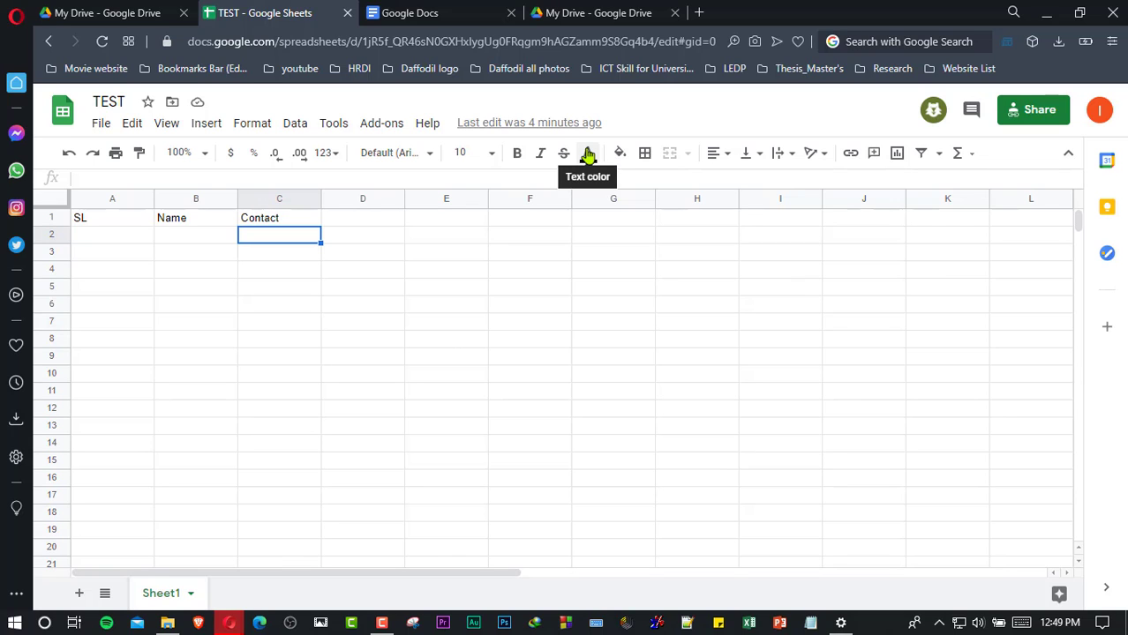
- Bring up Get link for the Windows10 folder from its right-click menu in My Drive
click(591, 12)
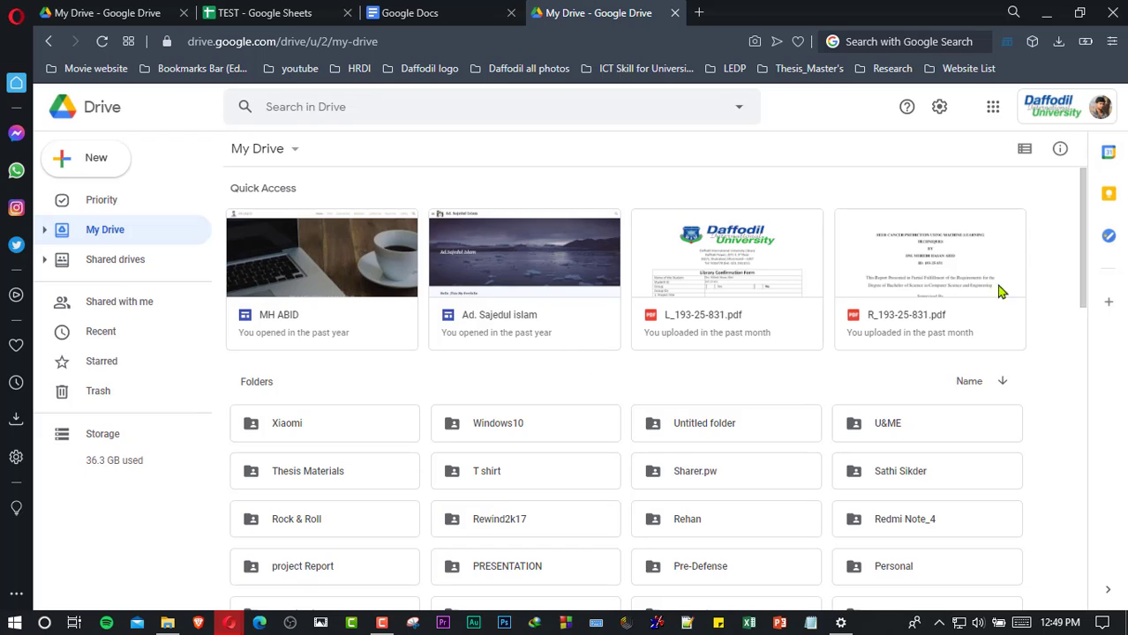
drag(1083, 216, 1080, 254)
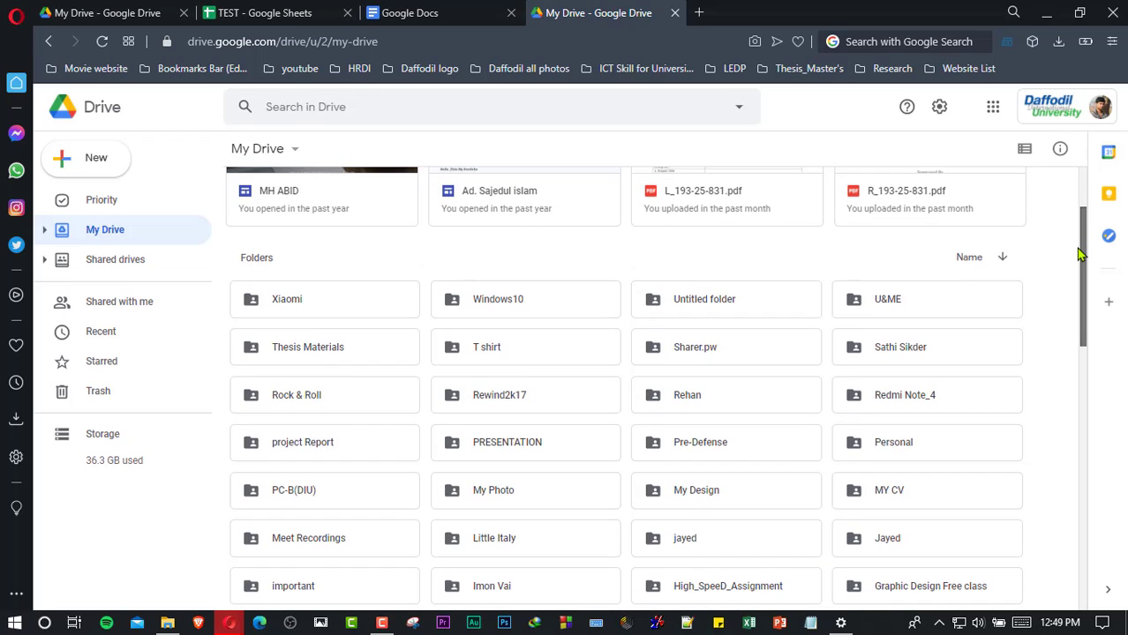
click(581, 305)
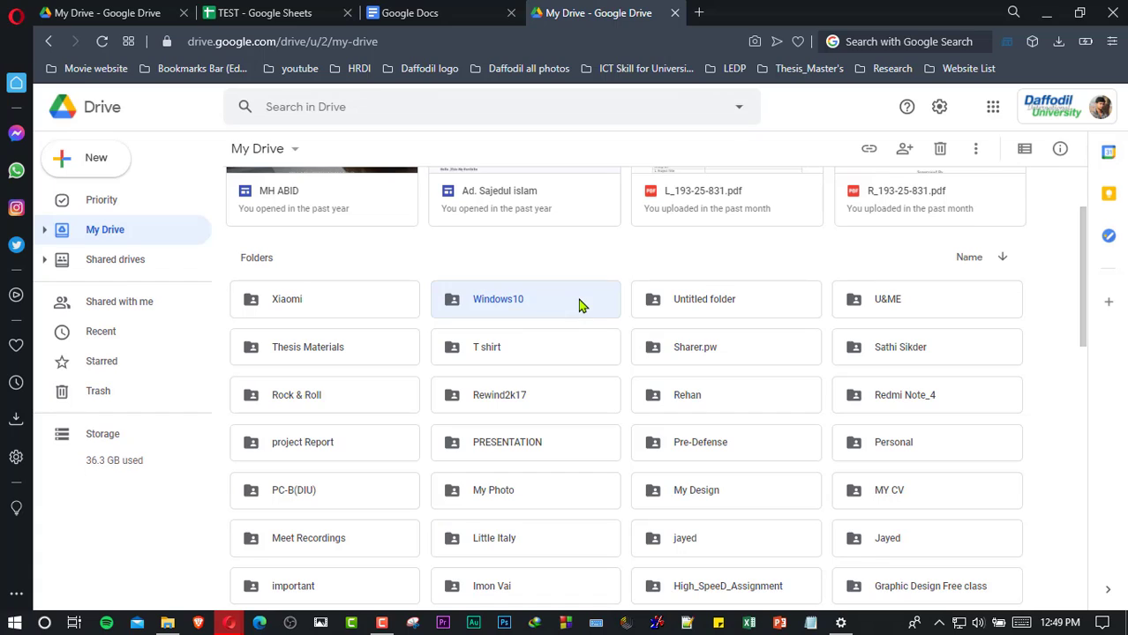
right_click(581, 305)
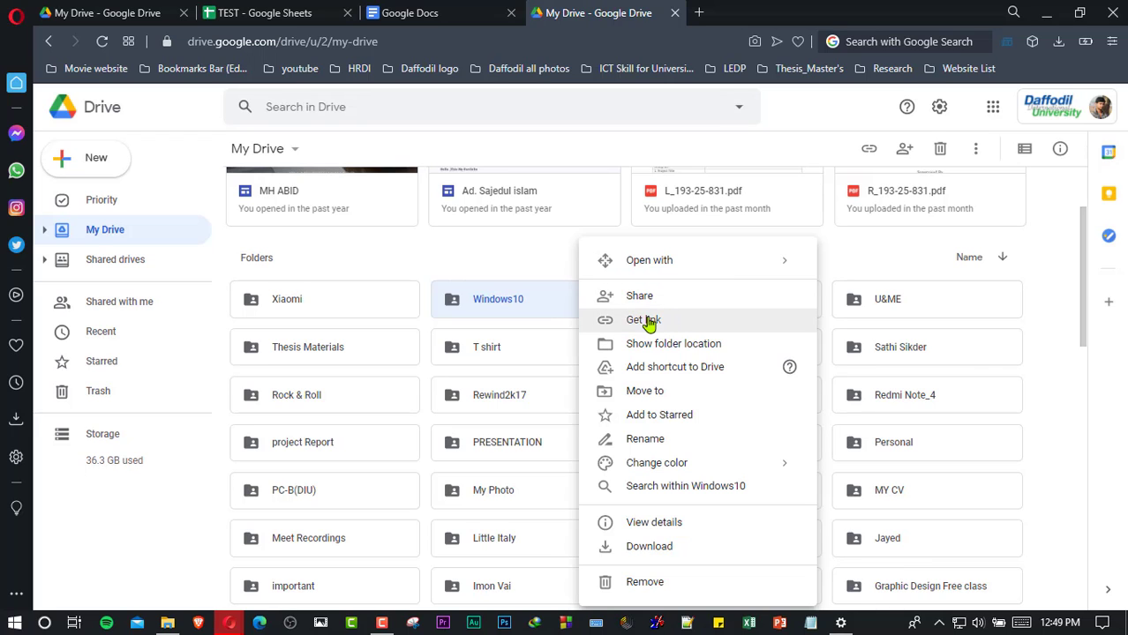
click(647, 320)
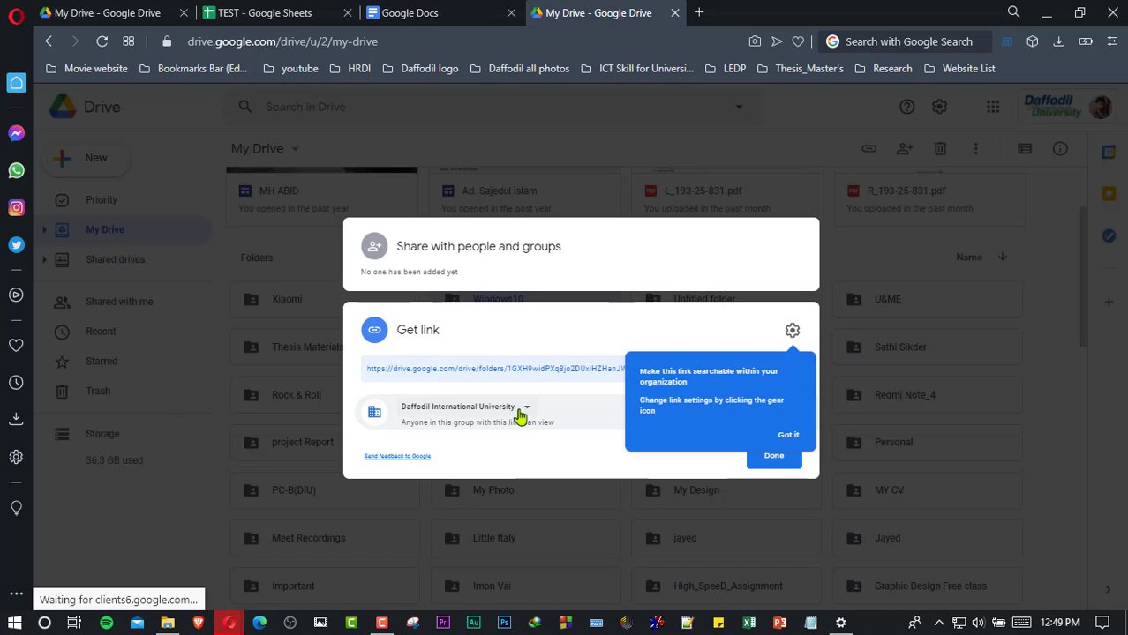
- Change the Windows10 folder's link access to Anyone with the link and close the sharing window
click(787, 436)
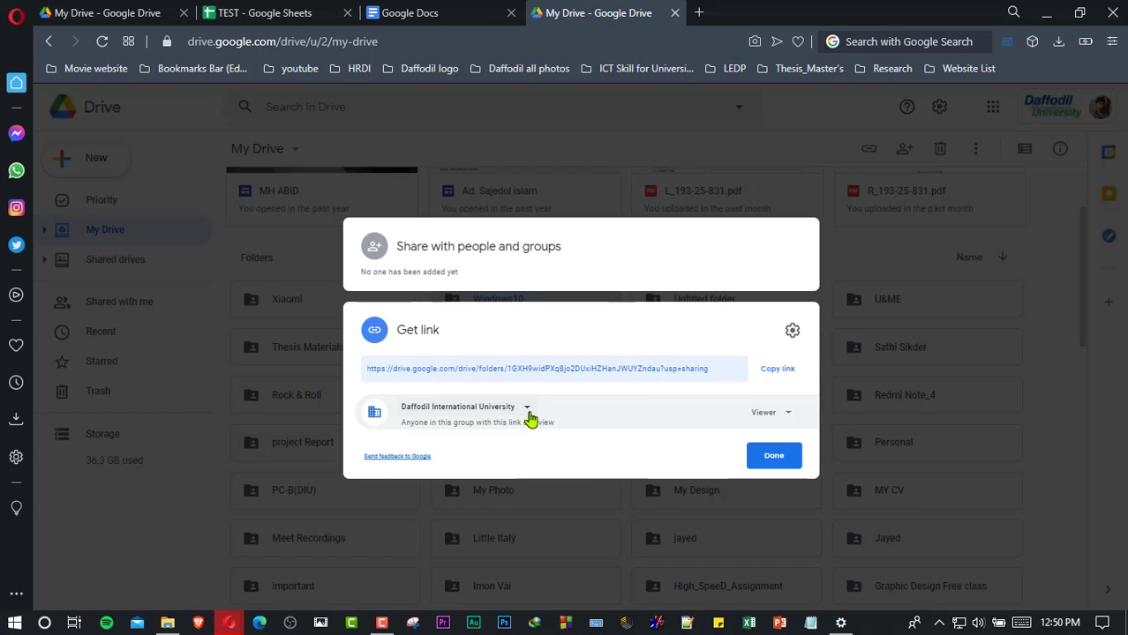
click(528, 413)
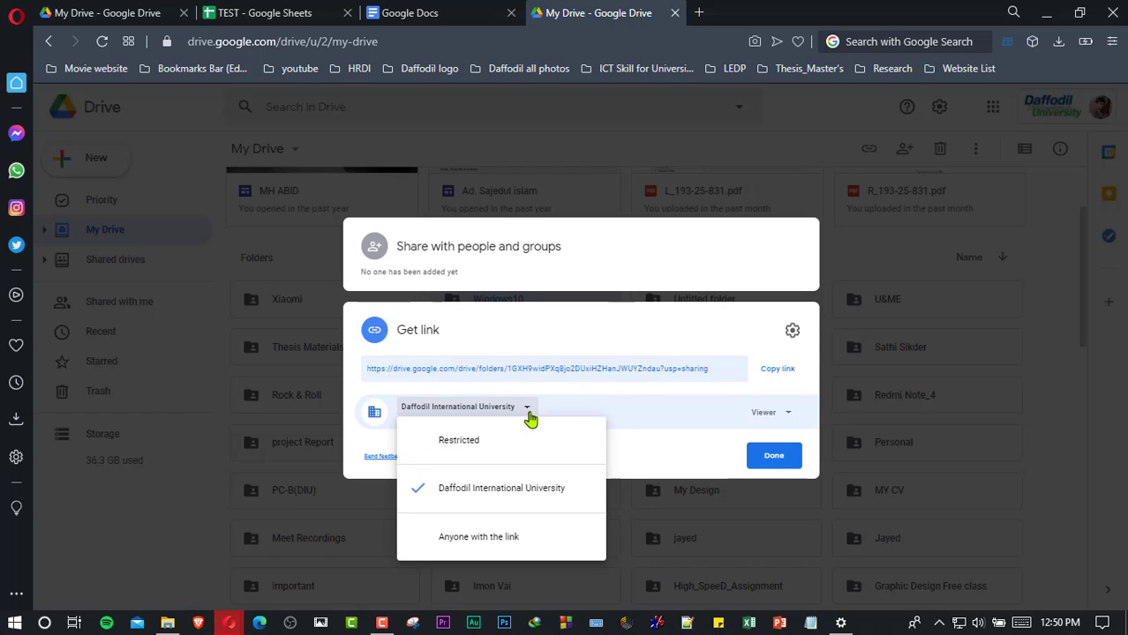
click(491, 540)
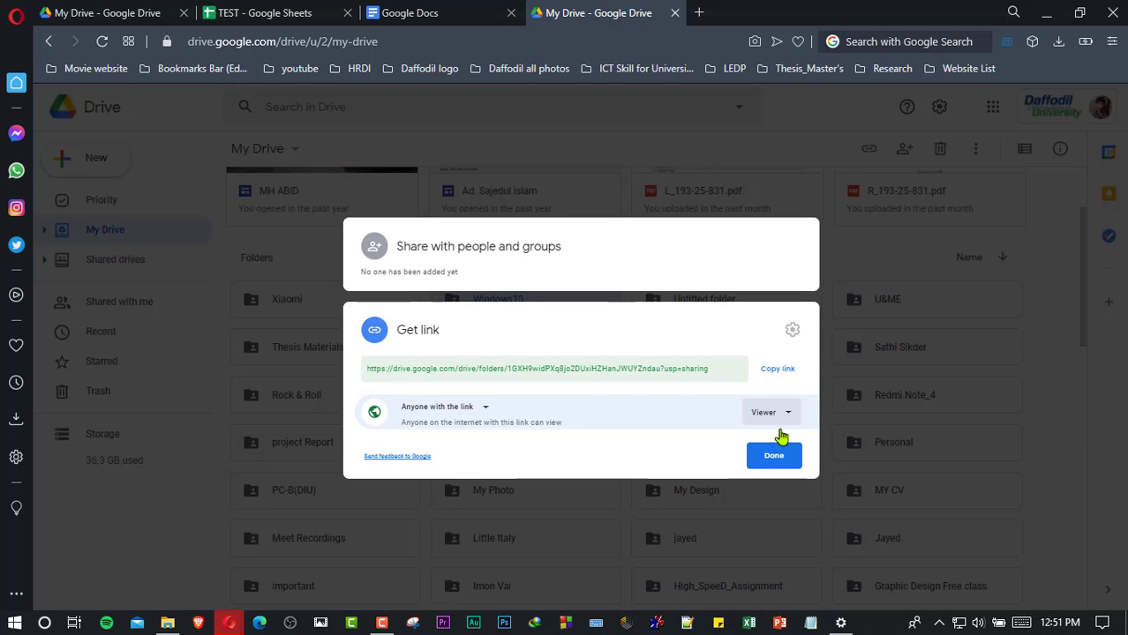
click(774, 456)
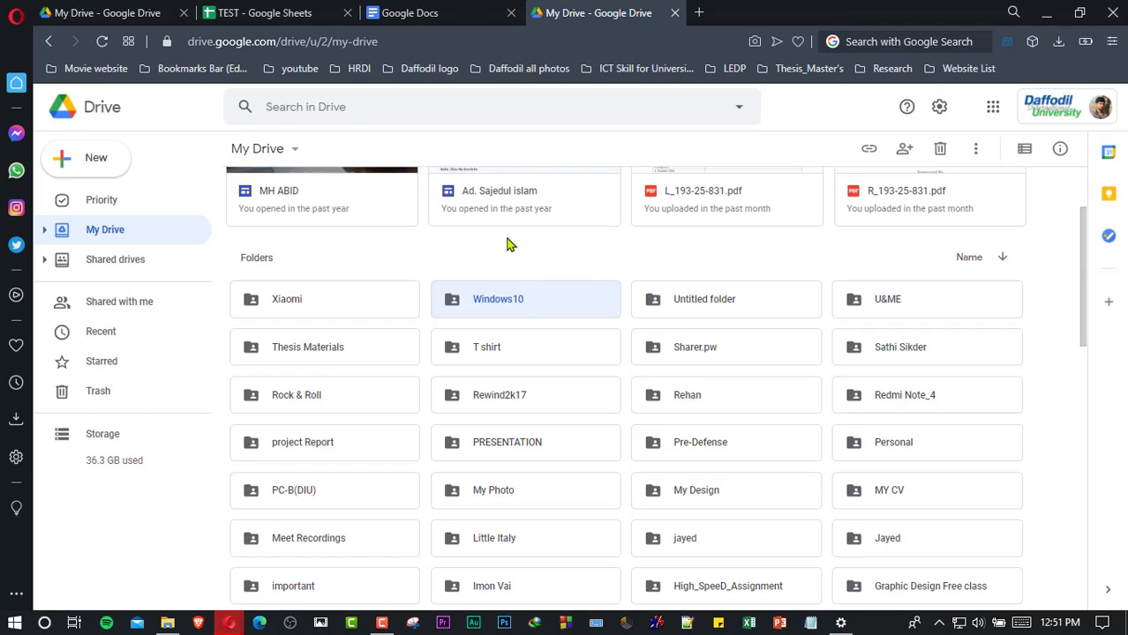
- Switch through the Docs and TEST tabs to the other account's My Drive
click(453, 8)
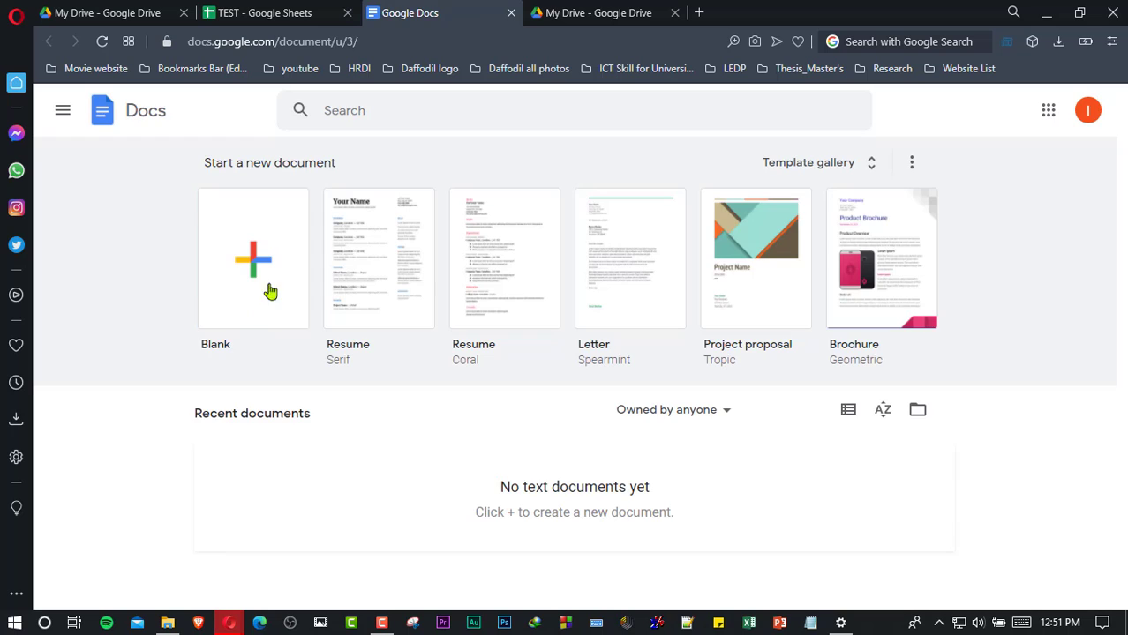
click(262, 10)
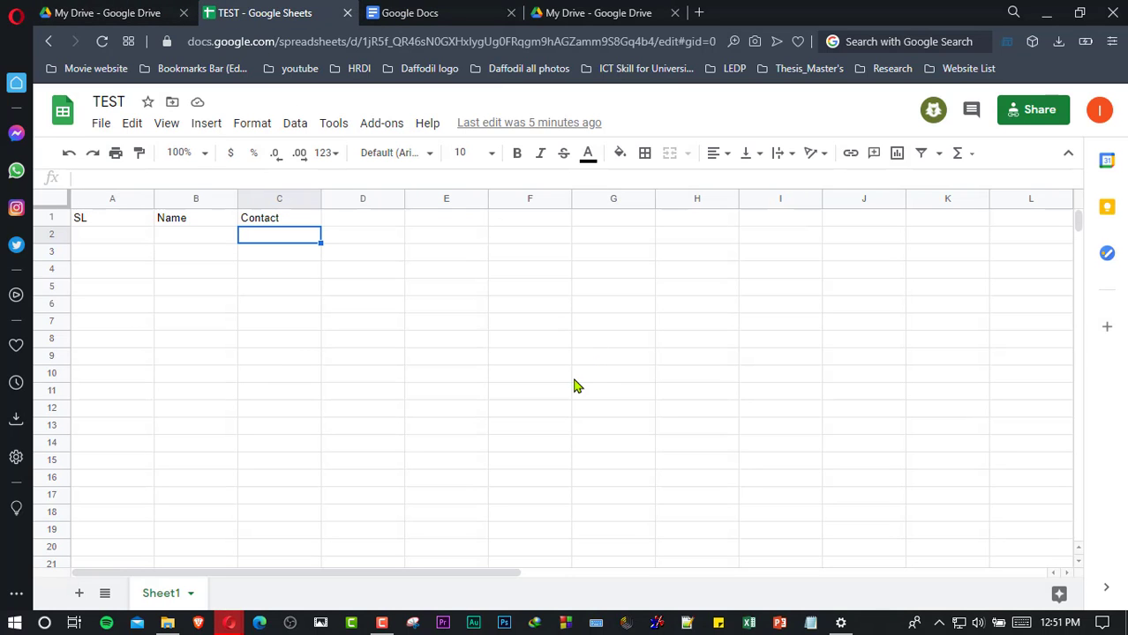
click(132, 12)
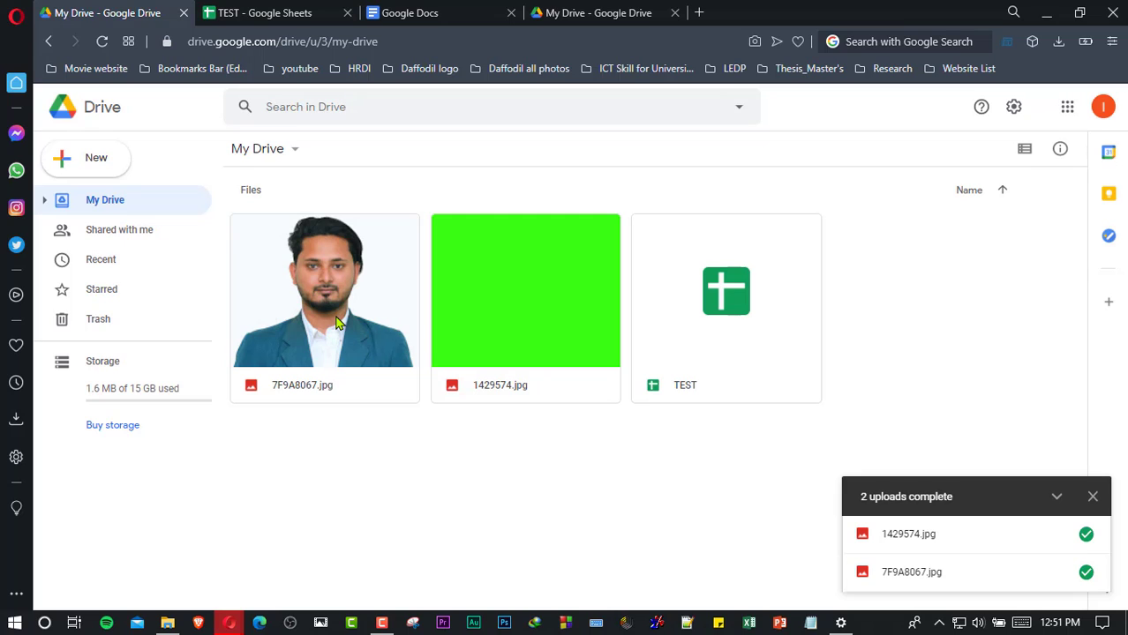
- Open the sharing settings for 7F9A8067.jpg and close them unchanged
right_click(358, 336)
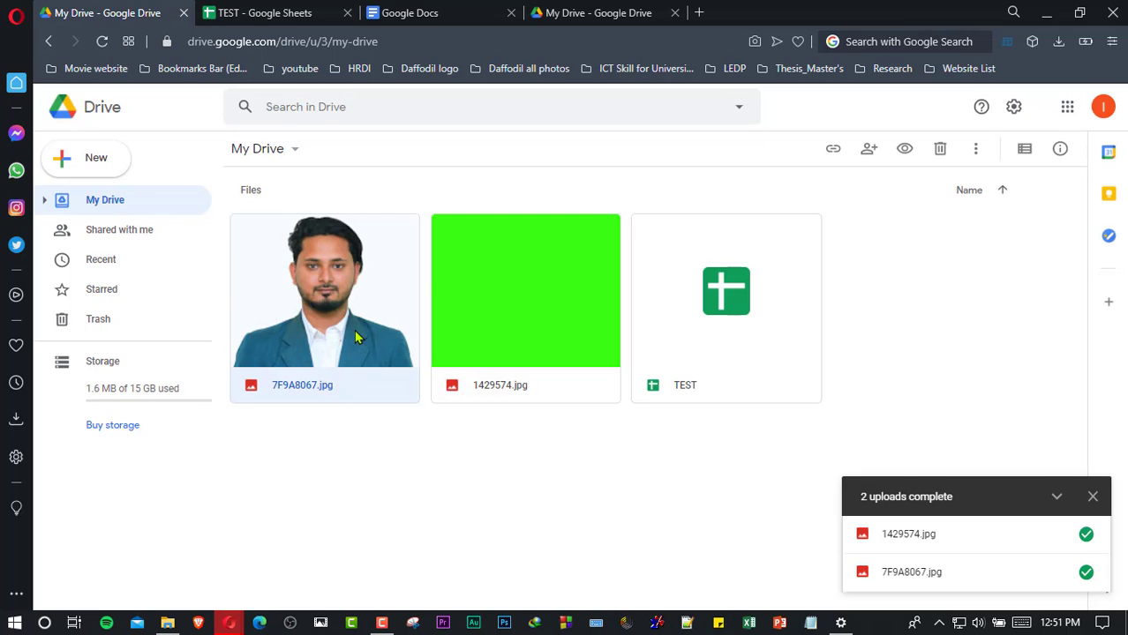
click(414, 275)
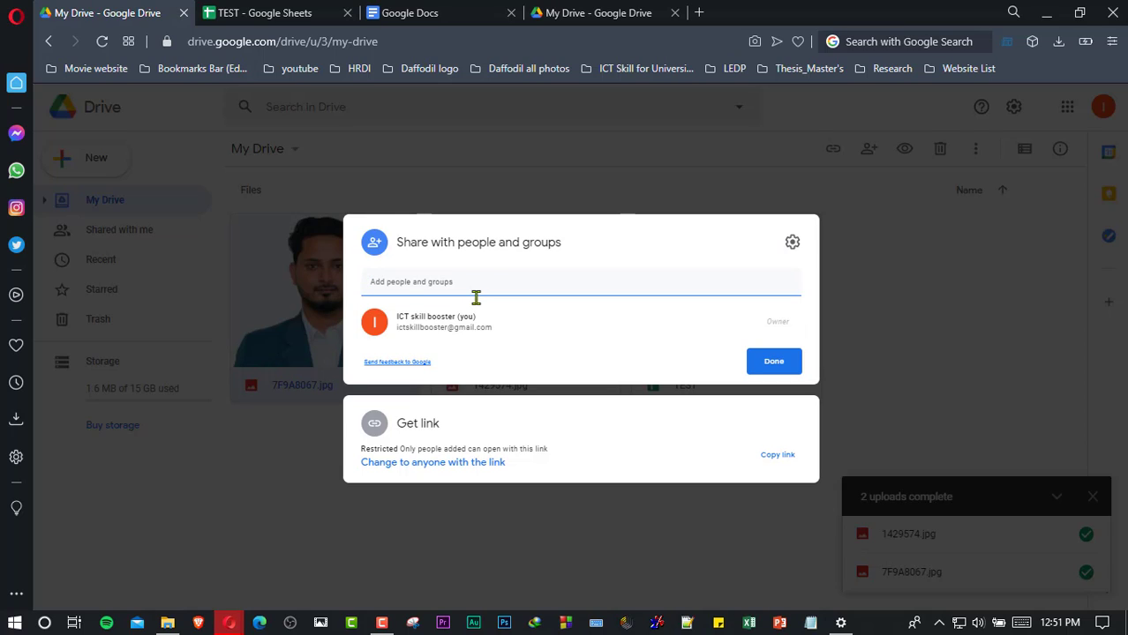
click(790, 359)
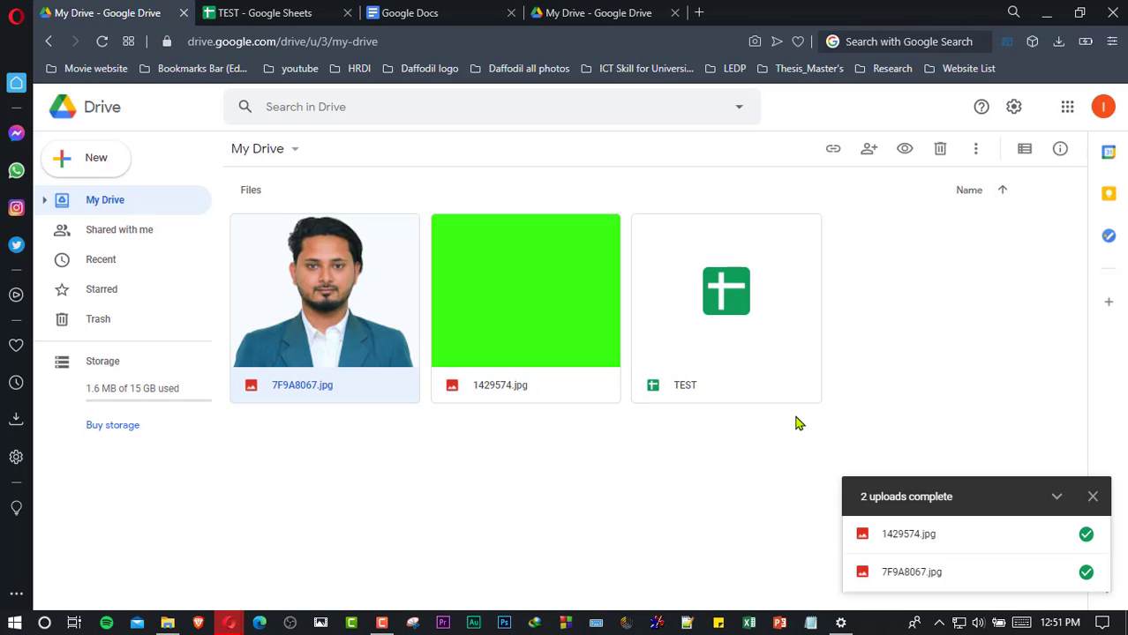